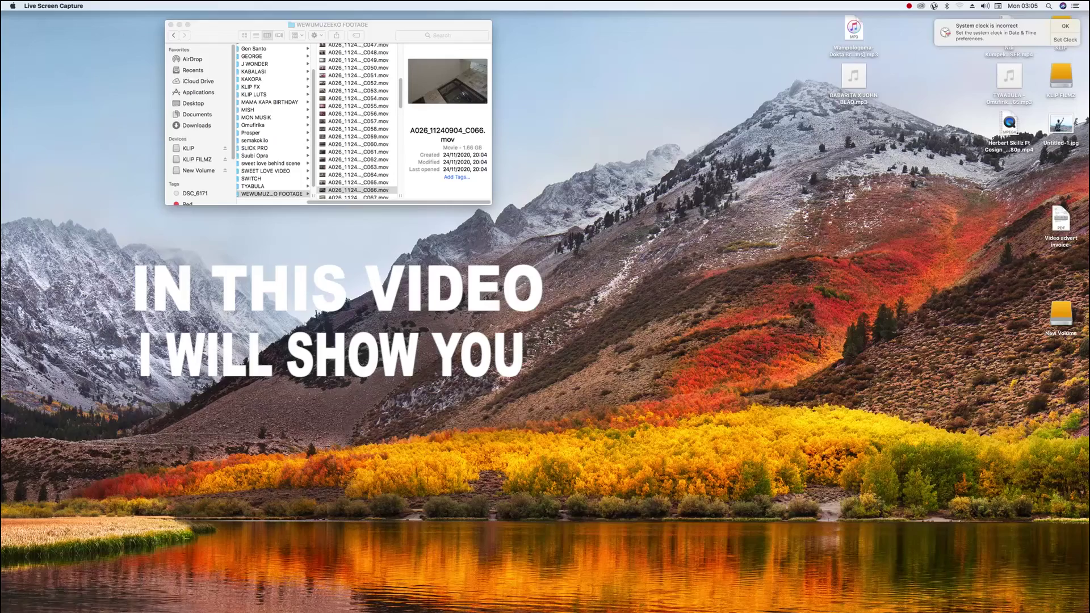
Create a project named 'video effects' in KLIP FILMZ > KLIP FX and return to Premiere
click(479, 592)
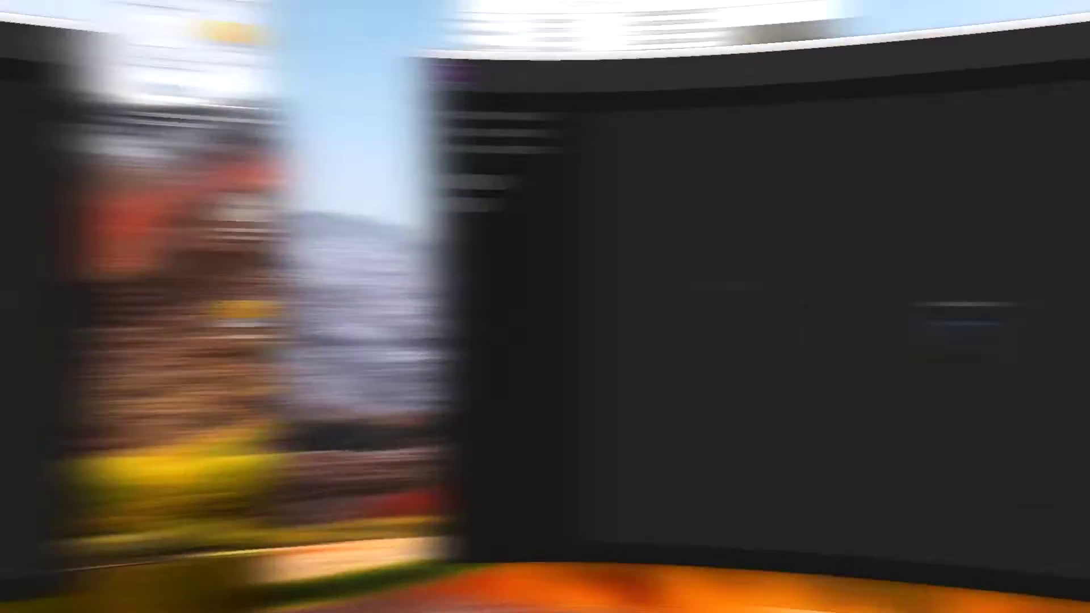
click(84, 6)
mouse_move(94, 16)
click(200, 18)
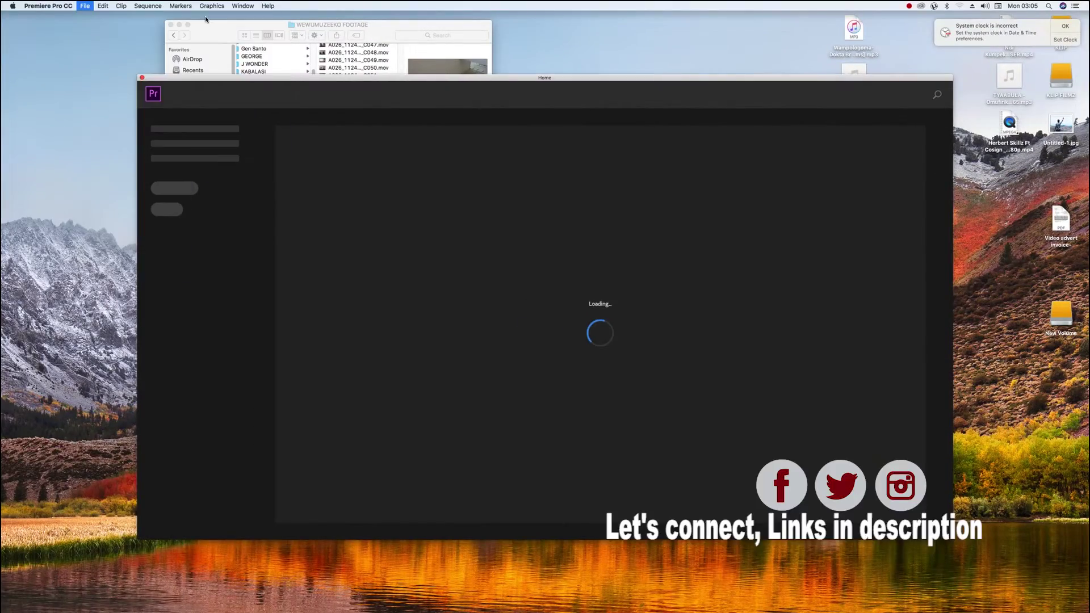
click(647, 203)
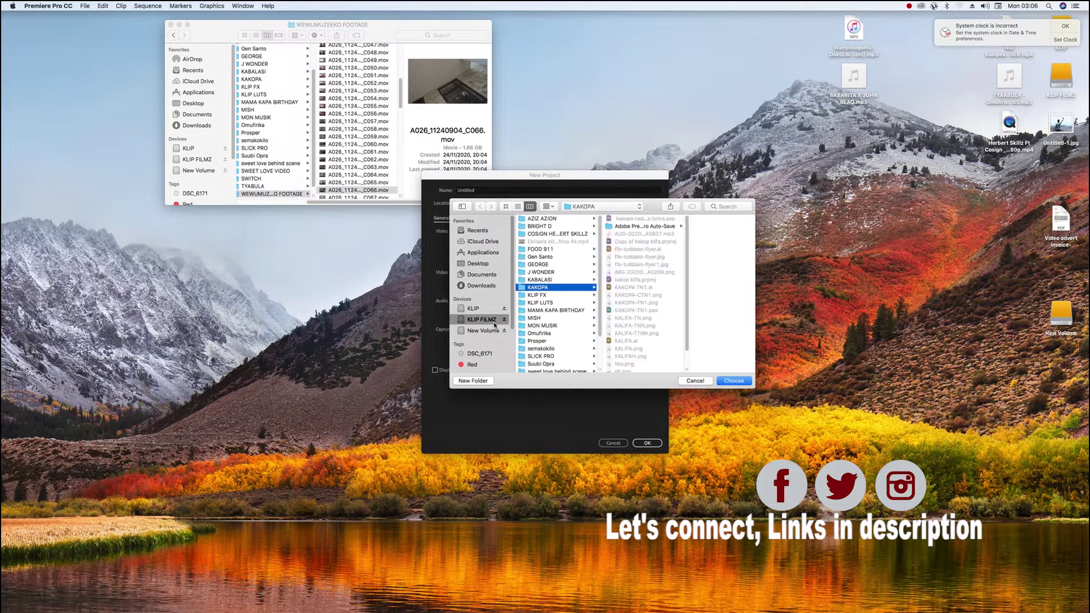
click(536, 295)
click(733, 381)
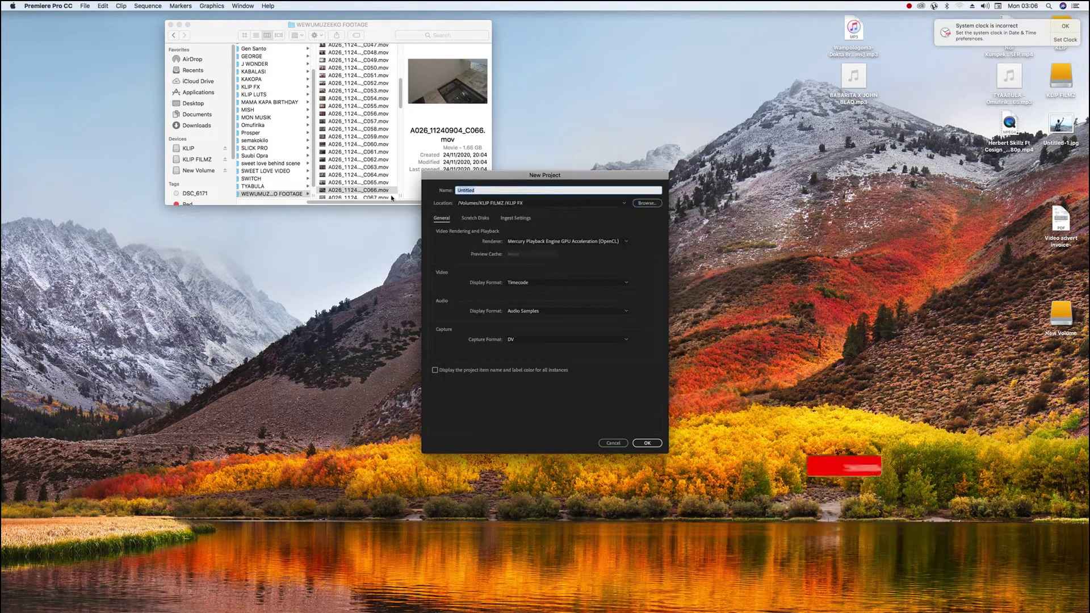
text(video effects)
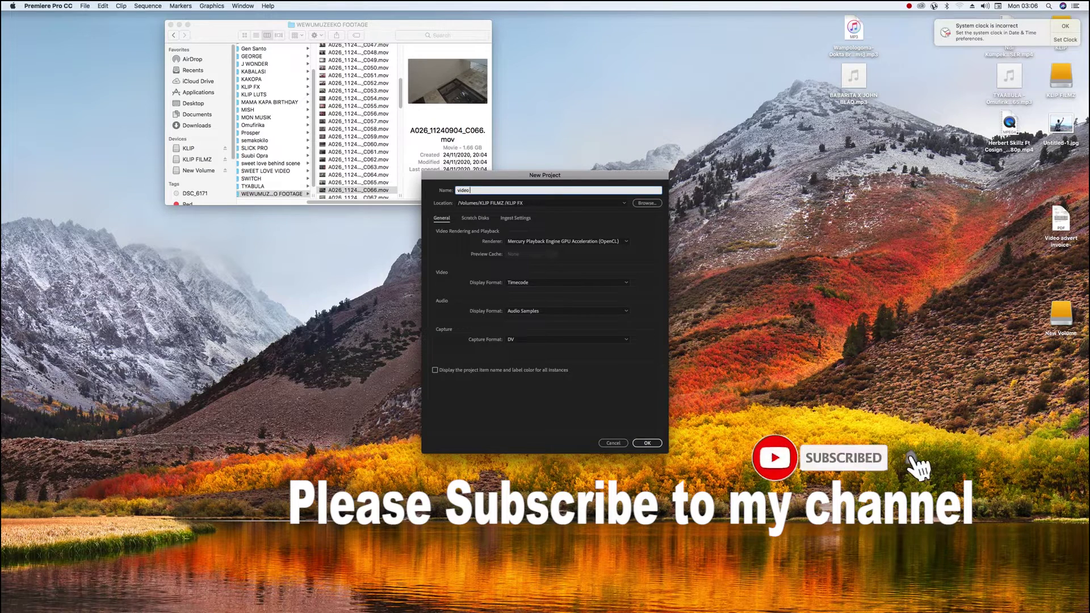
click(647, 444)
mouse_move(477, 591)
click(477, 591)
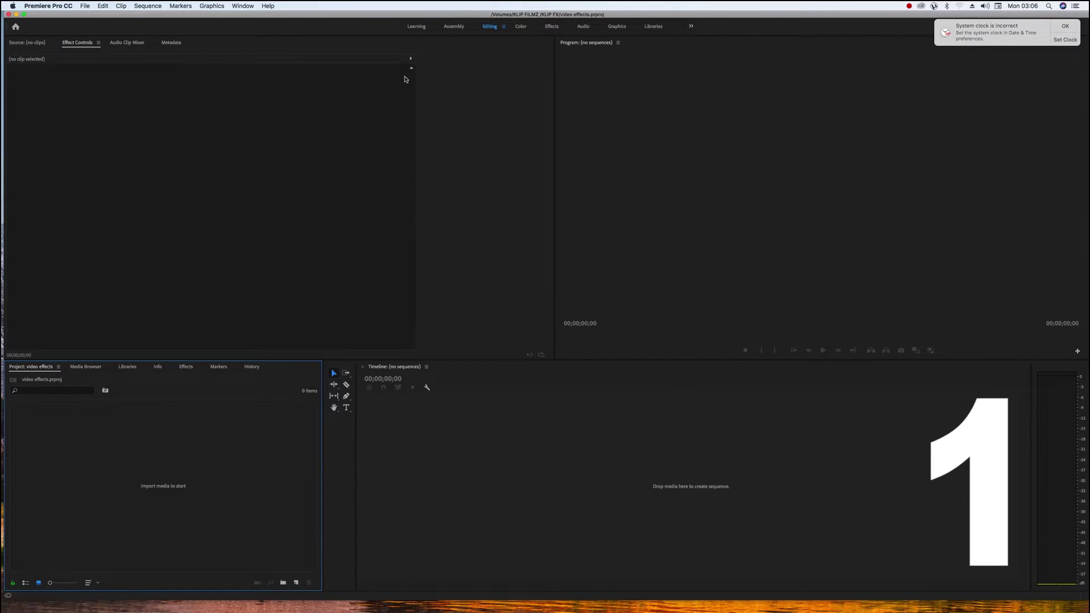
Import clip A026_11240904_C066.mov from WEWUMUZEEKO FOOTAGE into the Project panel
drag(450, 14, 447, 15)
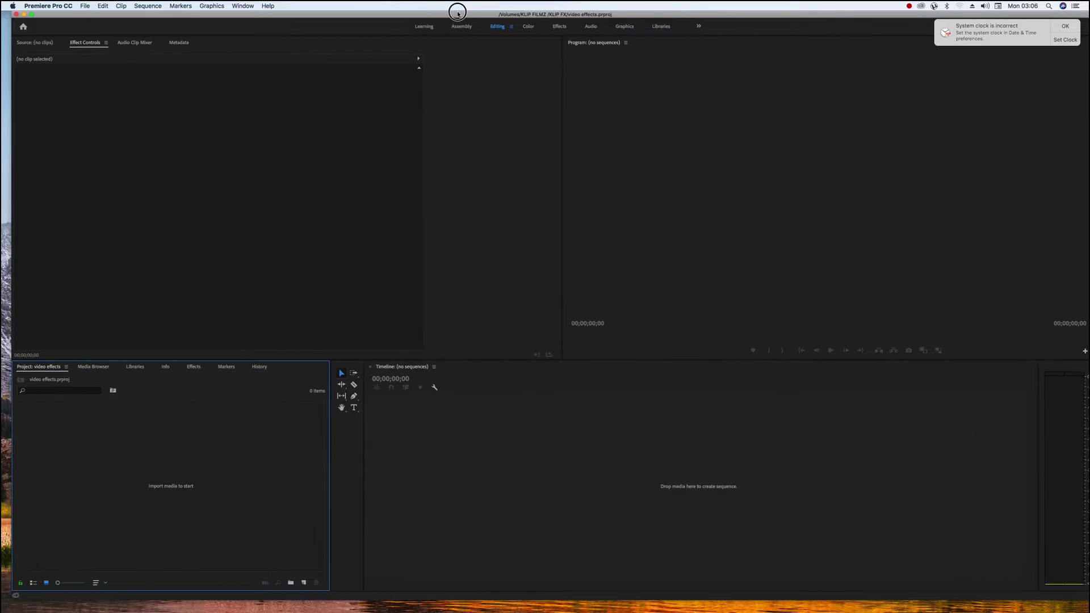
mouse_move(371, 596)
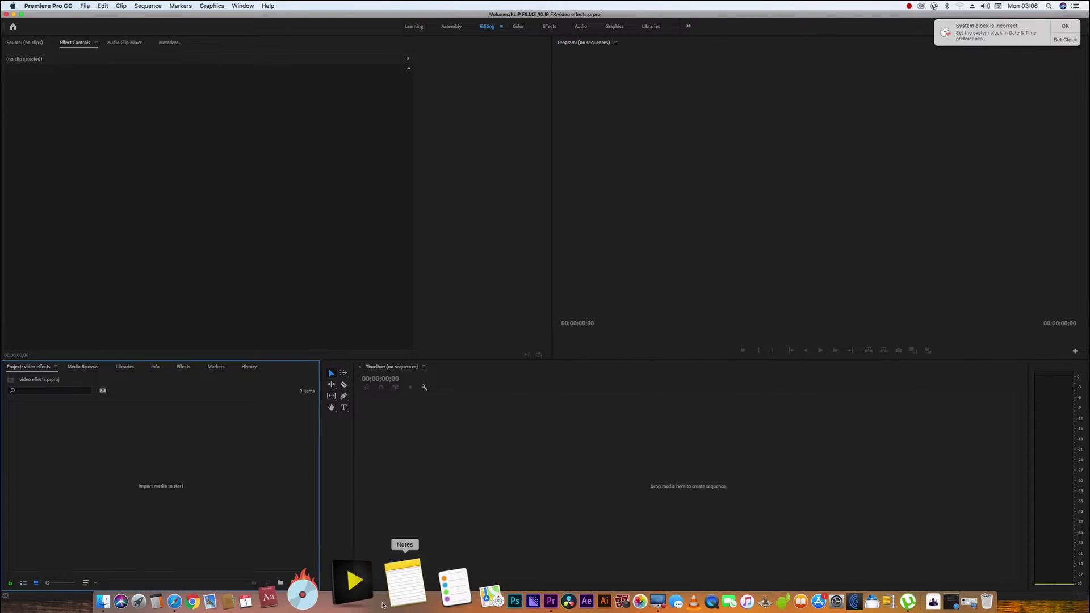
click(180, 578)
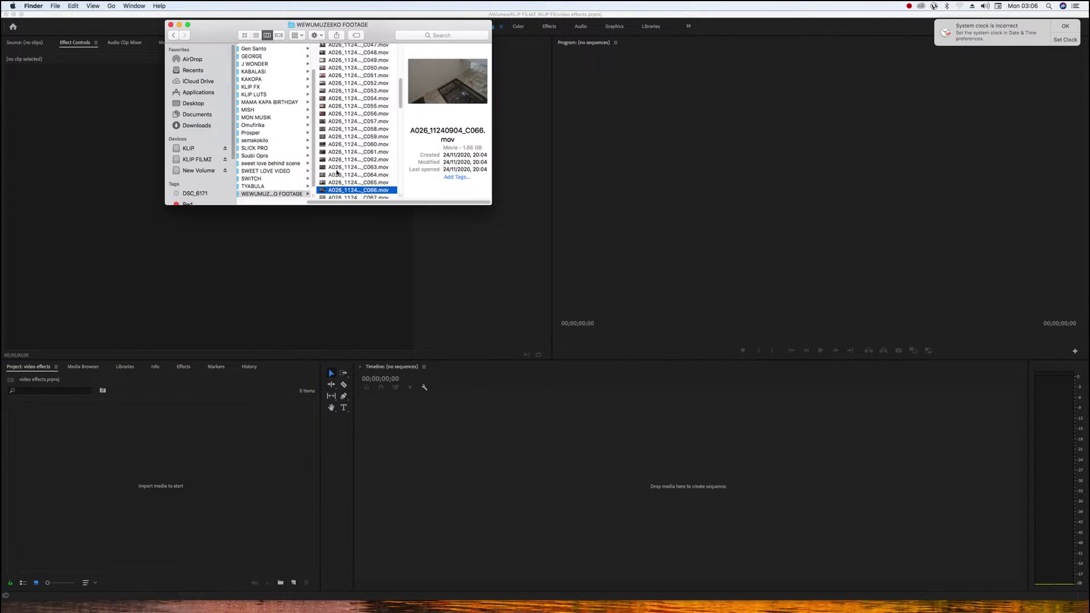
drag(350, 195, 214, 443)
drag(213, 443, 214, 443)
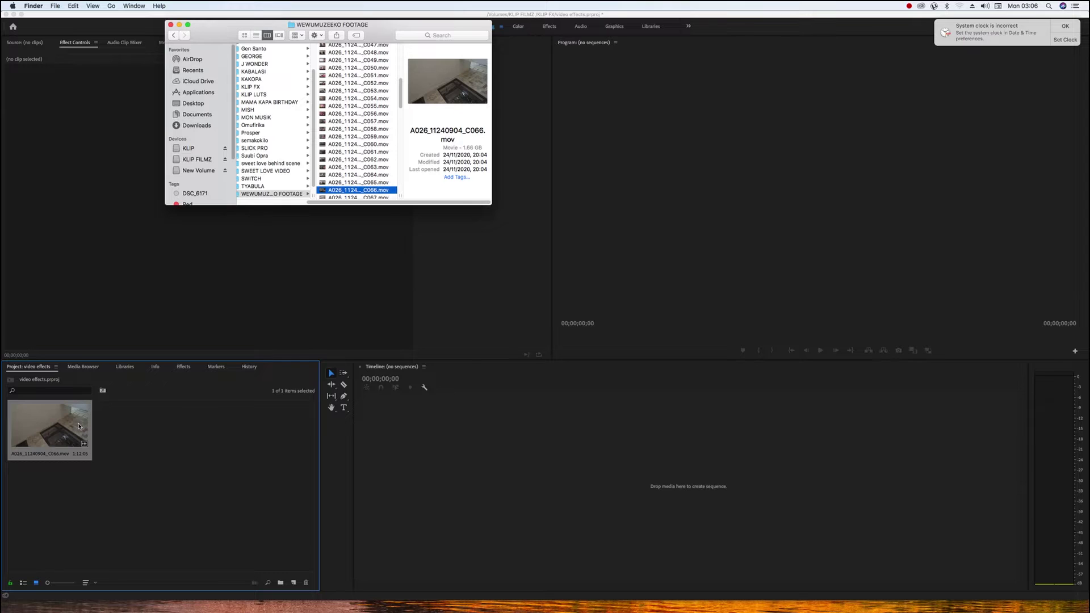
Find clip A026_11240916_C072.mov and import it into the Premiere project too
click(355, 183)
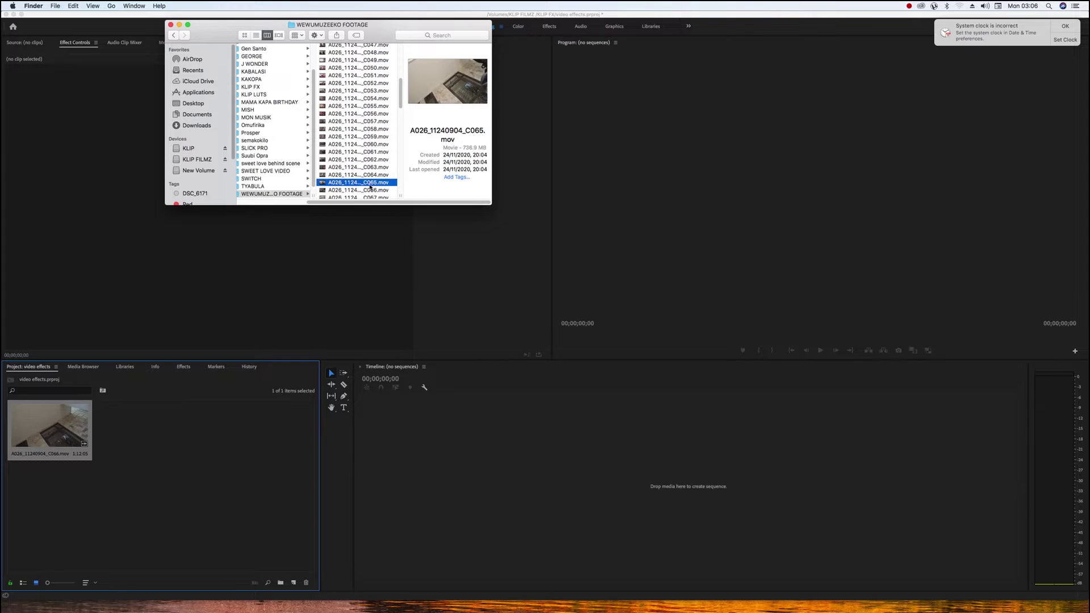
drag(402, 99, 401, 122)
click(365, 106)
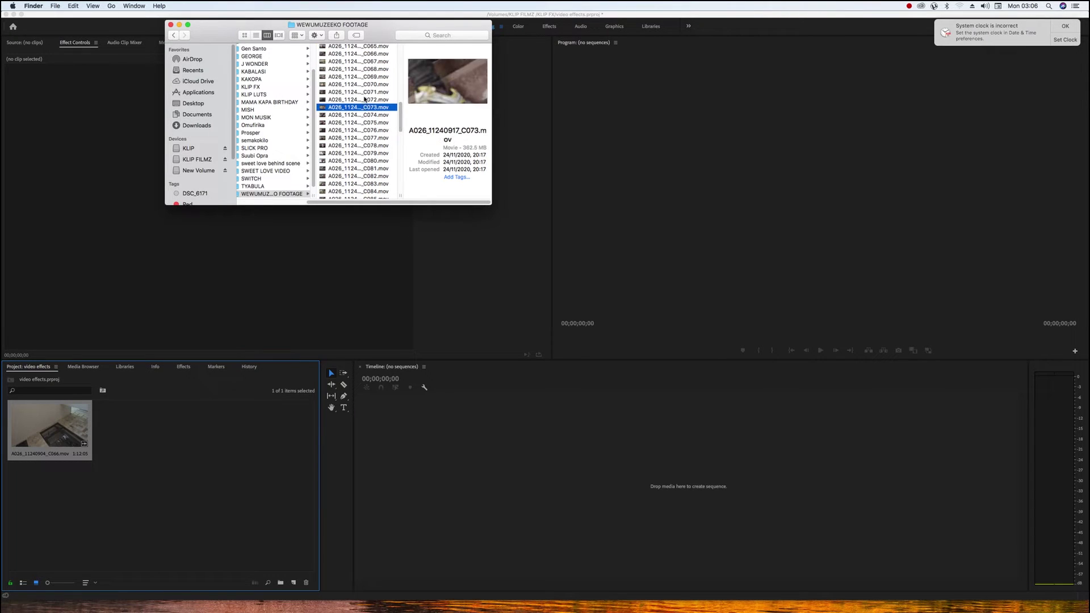
click(364, 98)
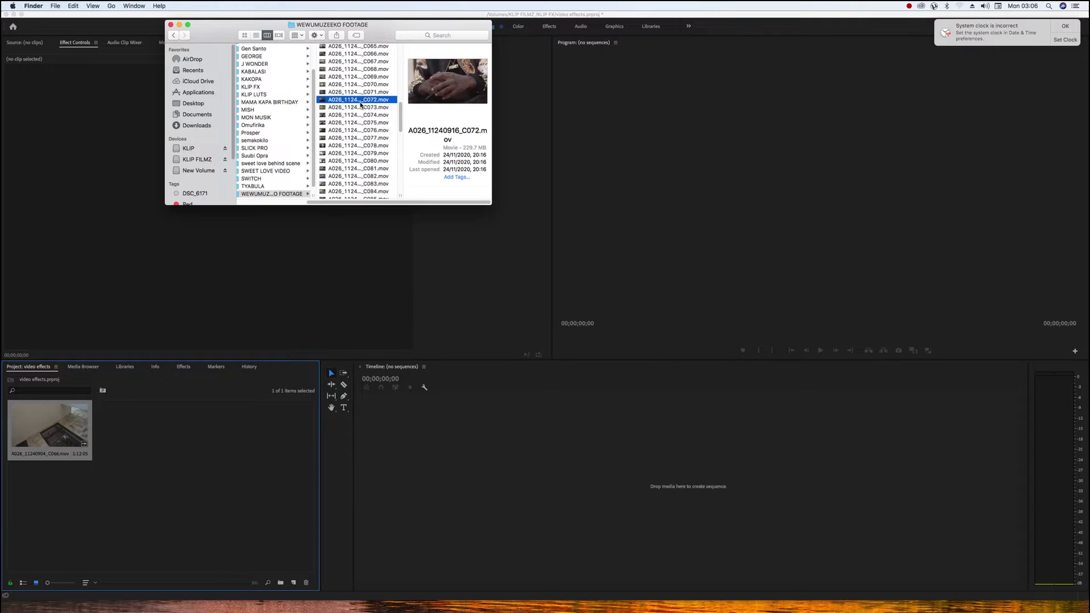
drag(359, 97, 166, 472)
click(57, 425)
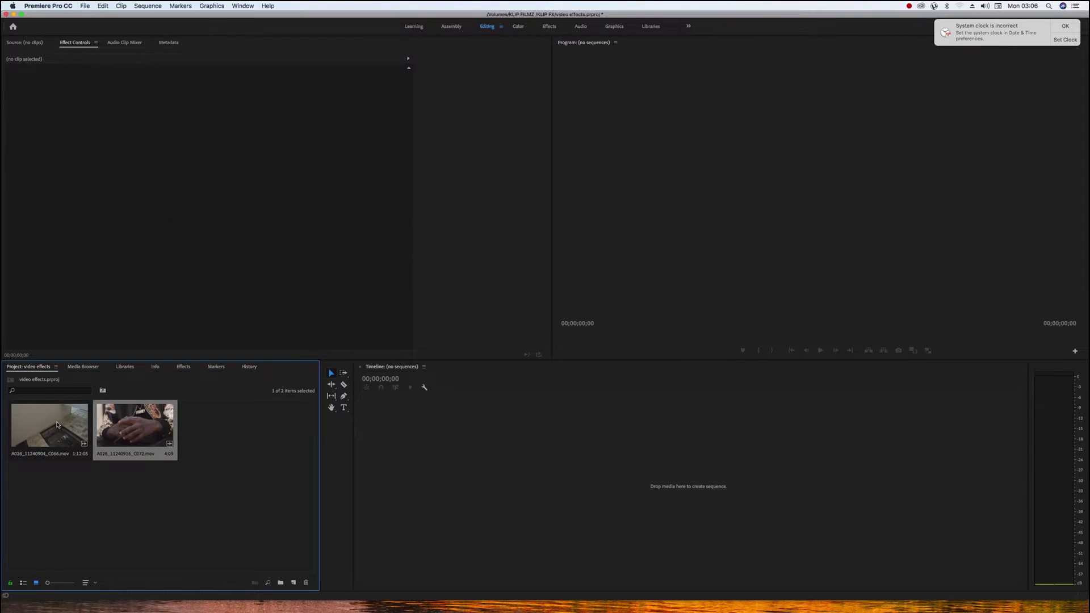
Load clip C066 in the Source monitor and scrub to the chosen start frame
click(77, 422)
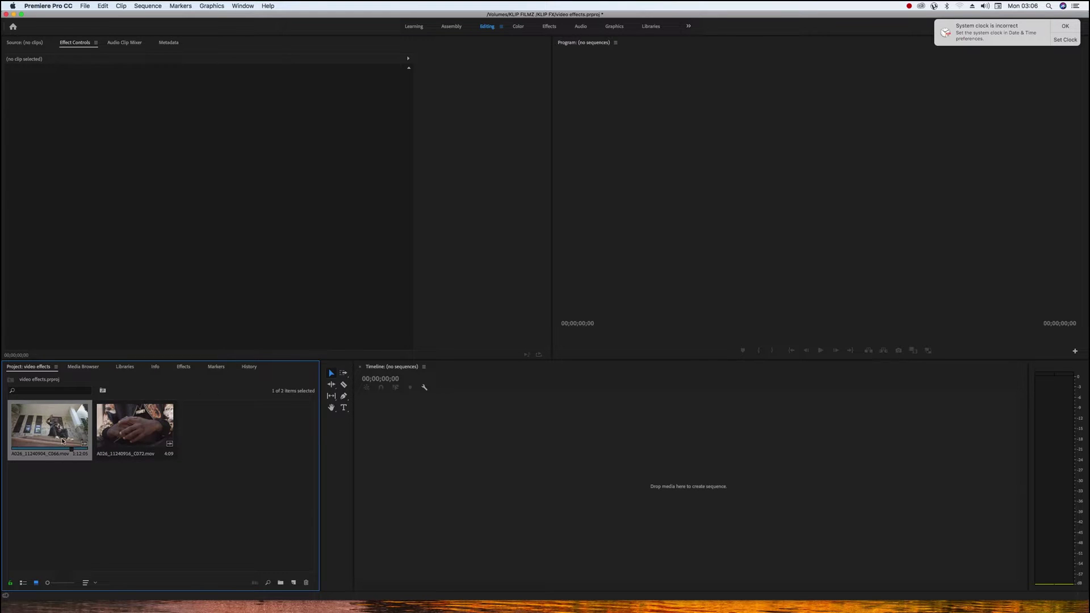
double_click(52, 424)
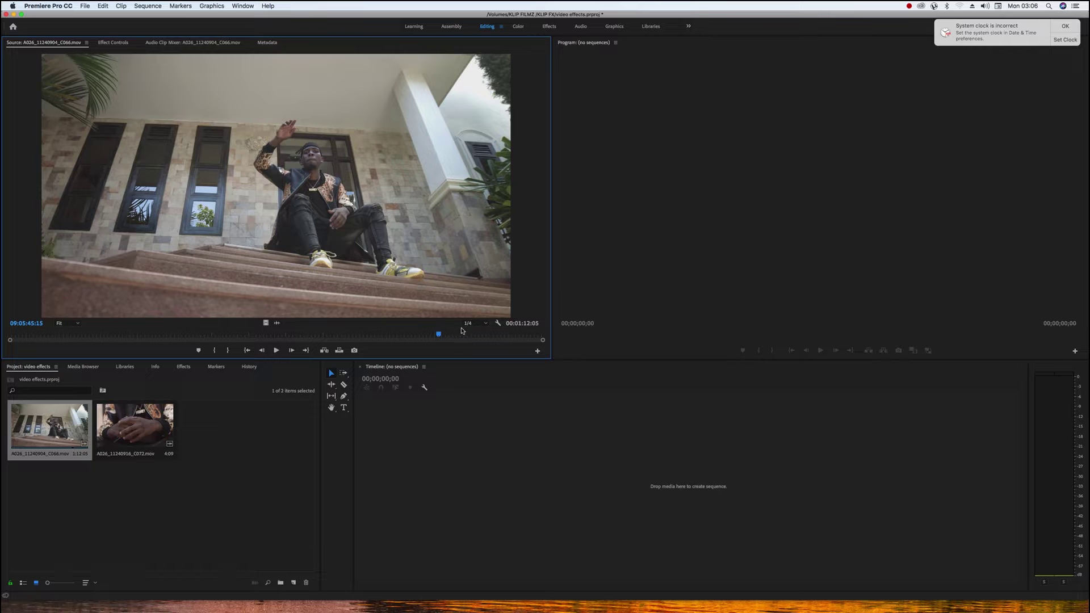
drag(436, 338, 272, 342)
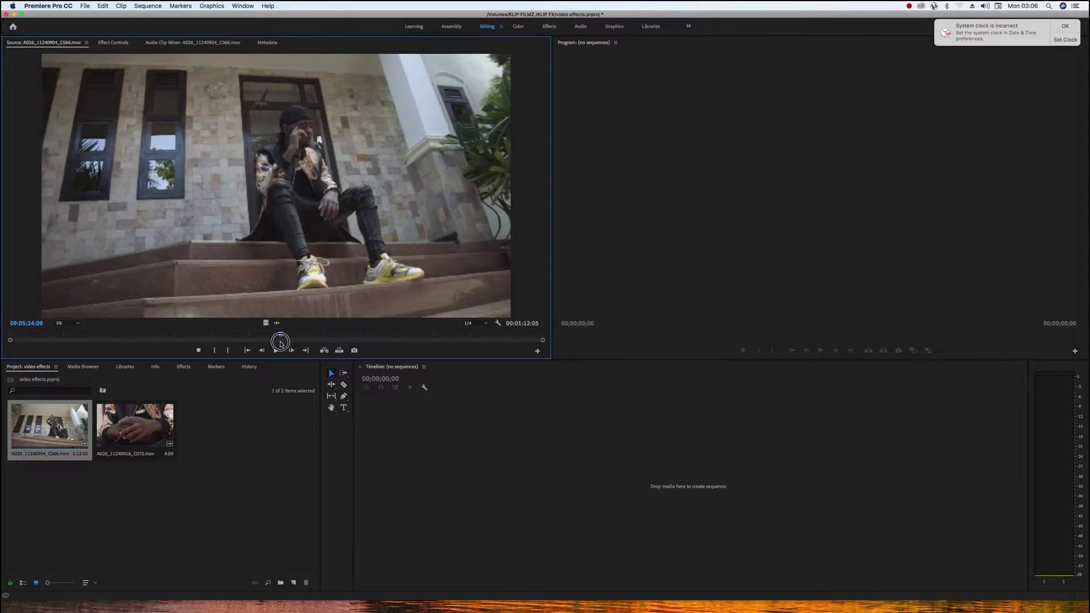
drag(271, 341, 251, 339)
click(259, 350)
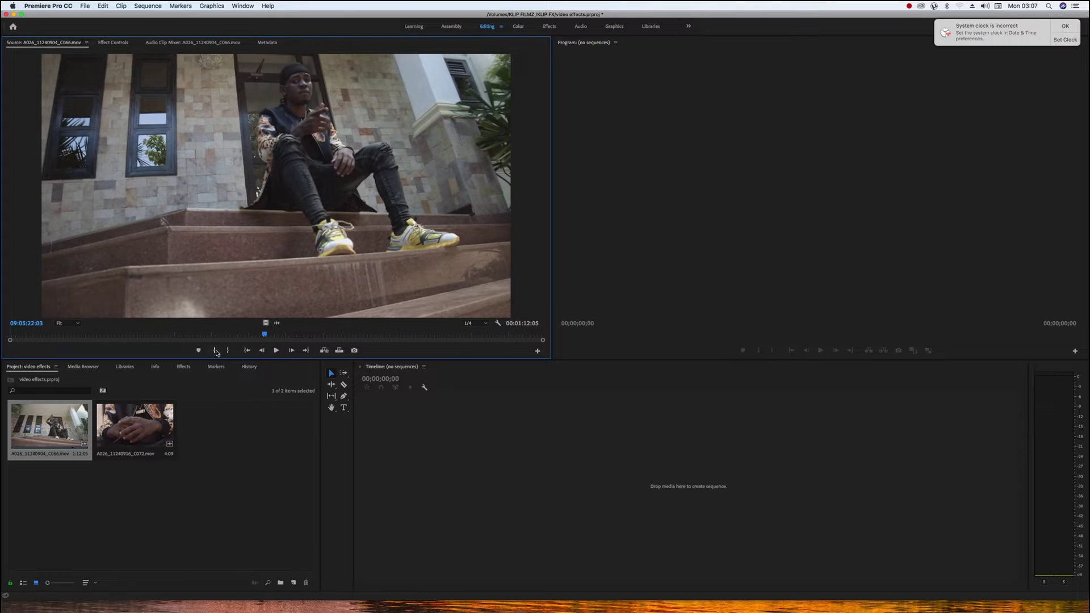
Mark a 00:00:02:03 In/Out range and make a sequence from the trimmed C066 clip
click(215, 351)
key(space)
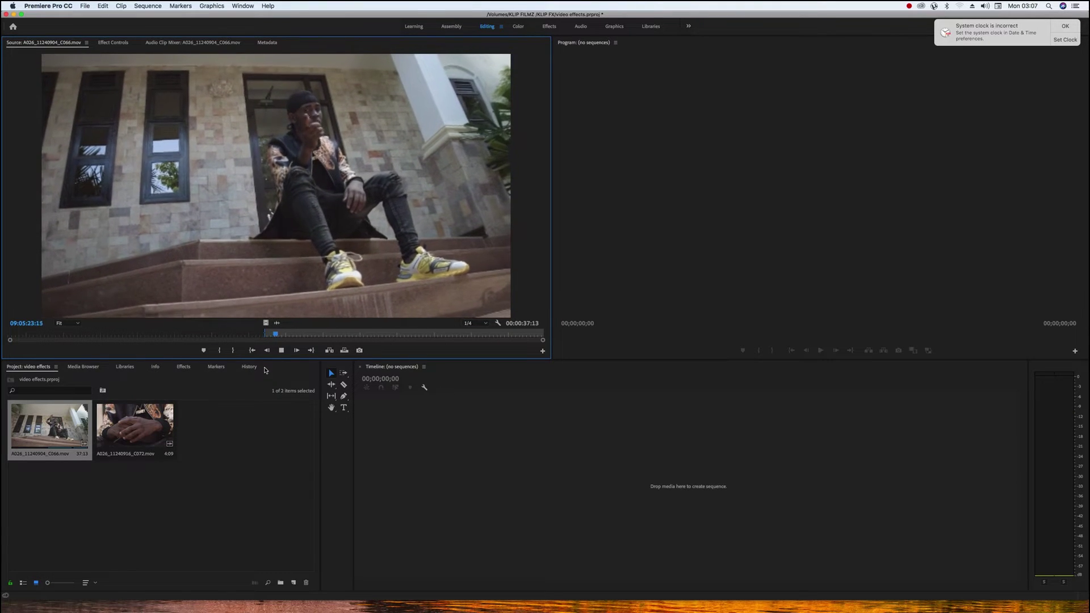
key(space)
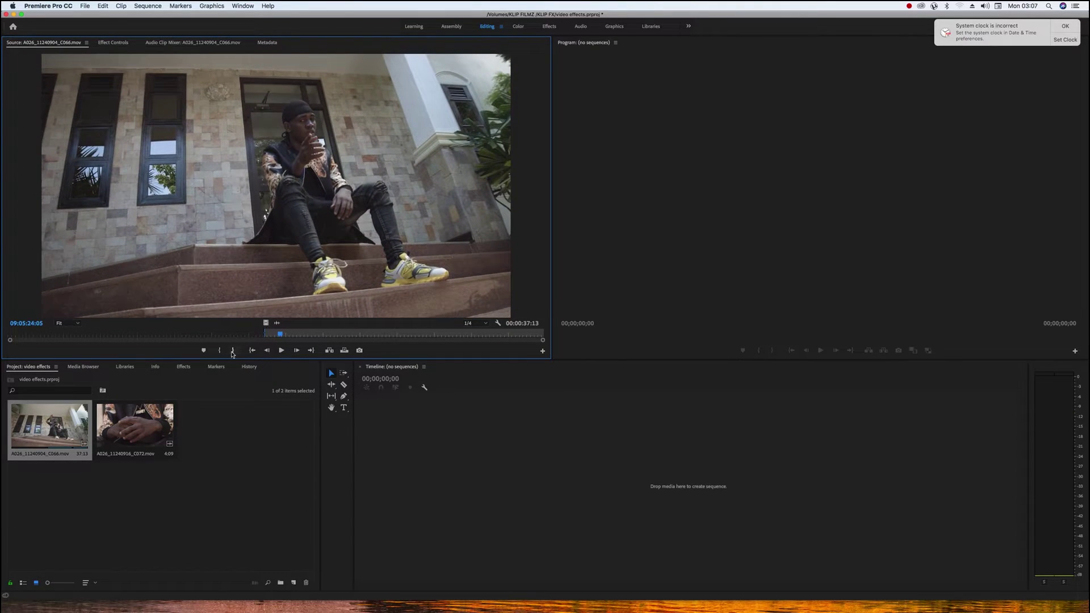
click(233, 351)
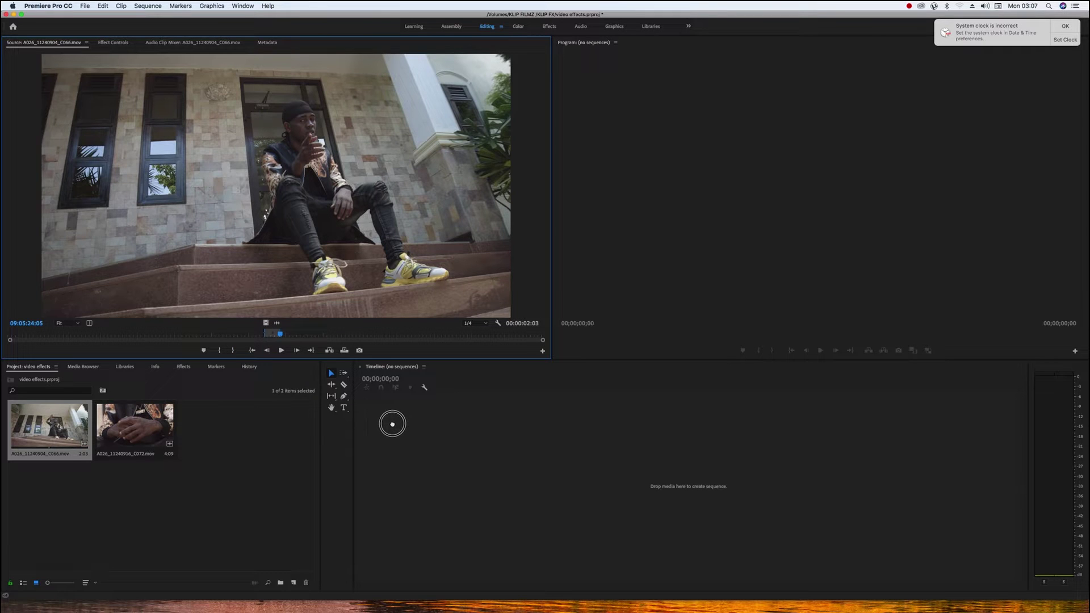
drag(393, 426, 394, 426)
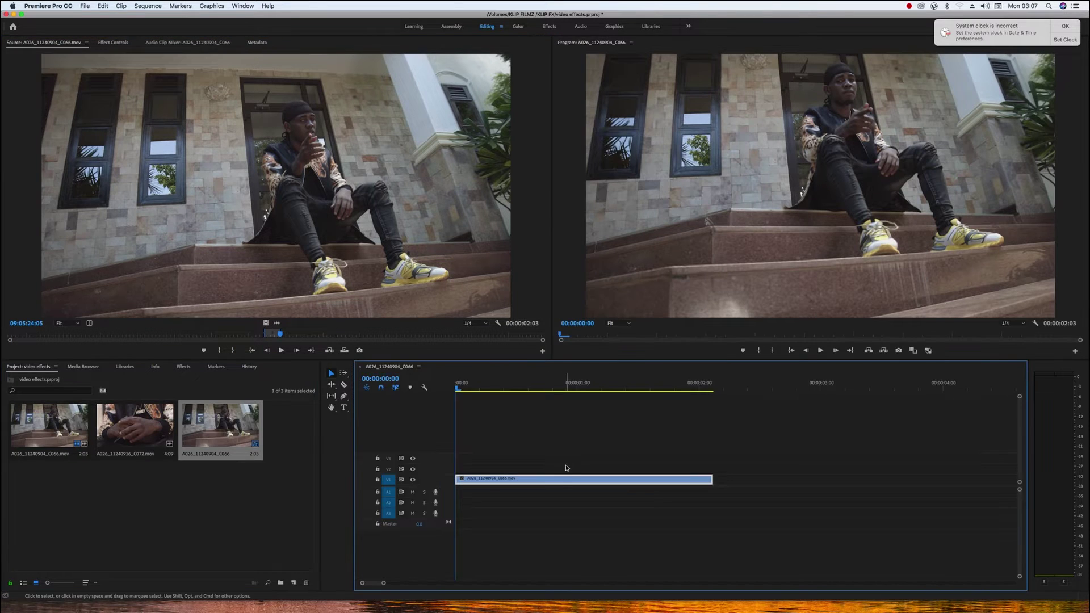
Load clip C072 and set In and Out points around the short hands moment
double_click(159, 423)
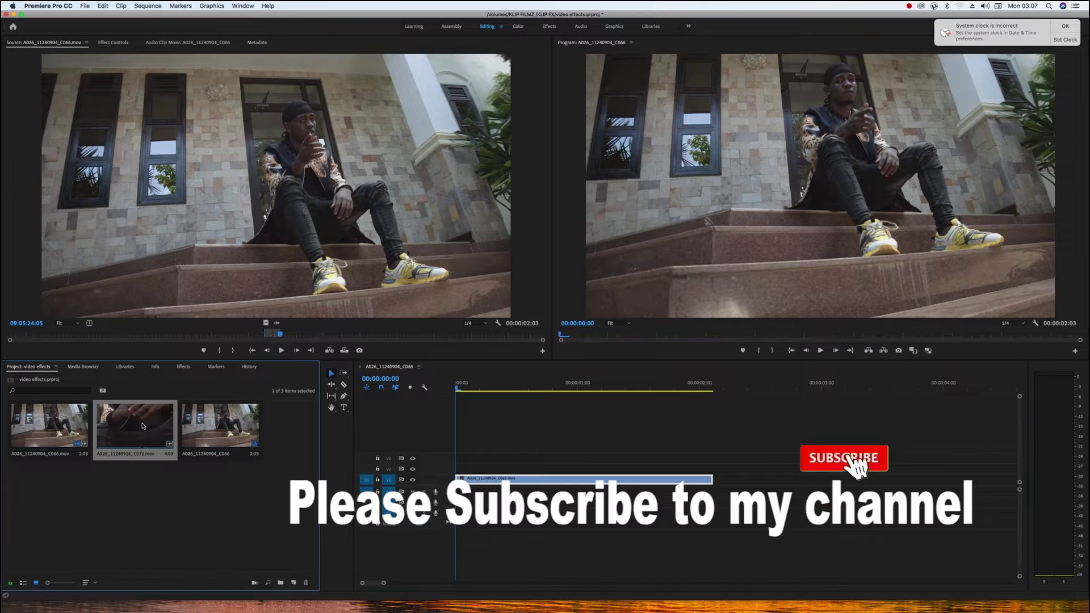
drag(106, 335, 298, 362)
click(213, 352)
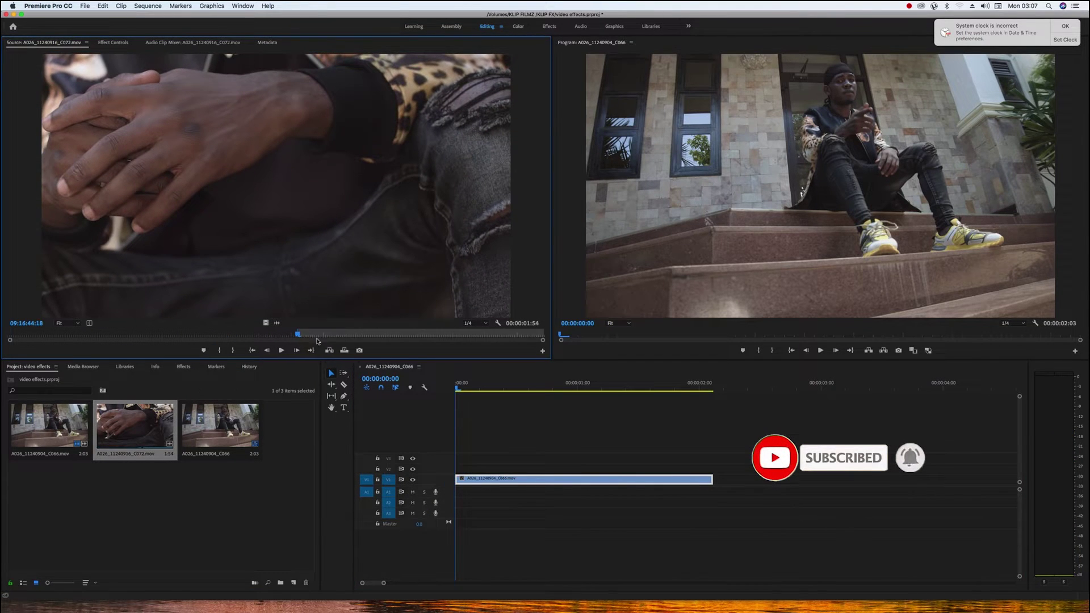
drag(300, 337, 328, 336)
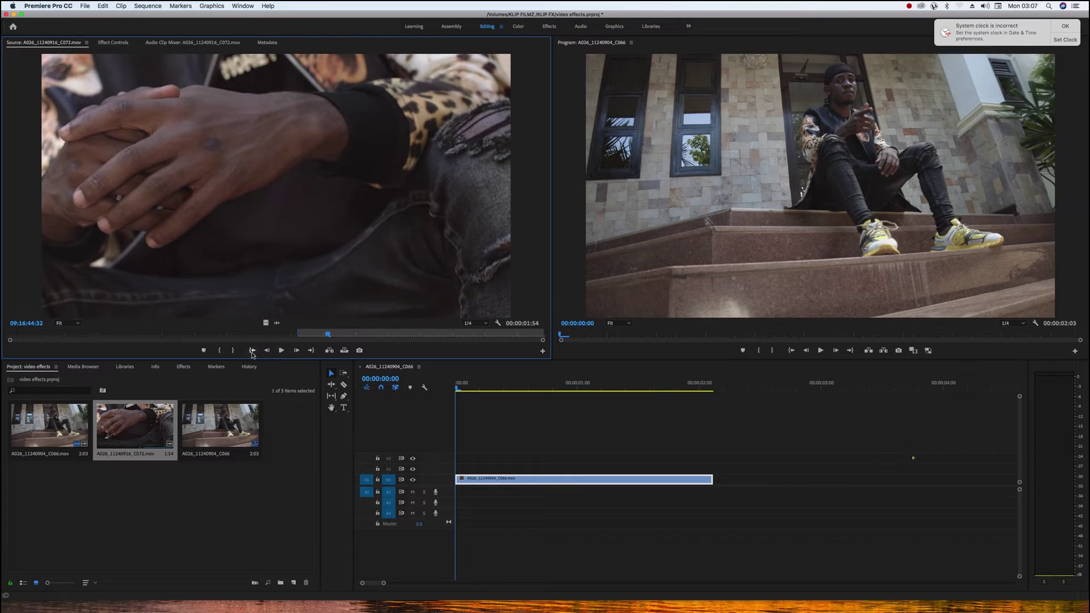
click(234, 351)
Drop the video-only hands range onto V2 above the wide shot and preview it
click(388, 396)
drag(264, 323, 514, 466)
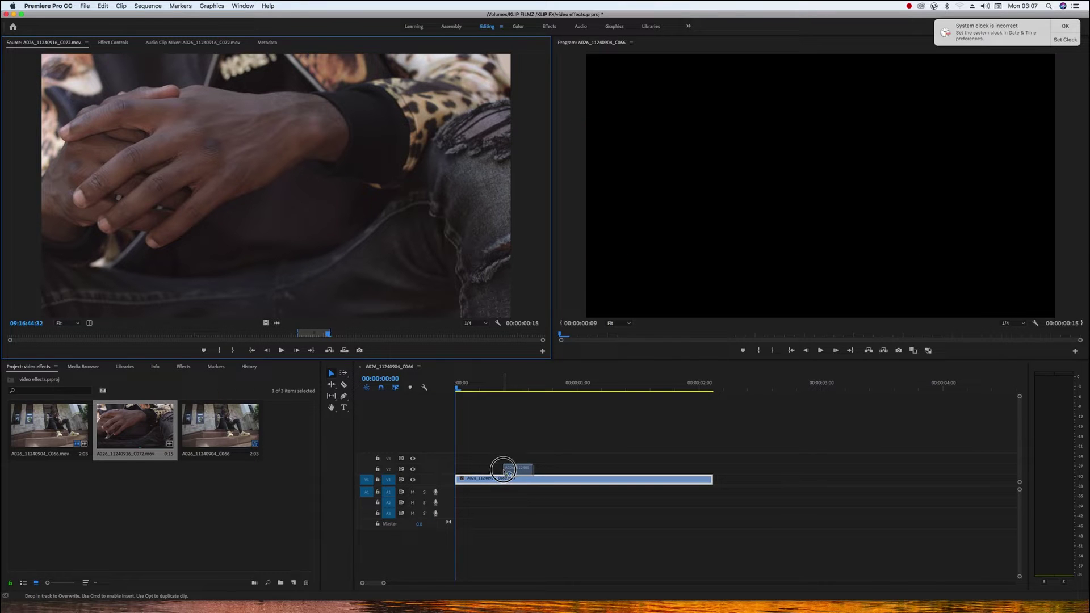
drag(514, 465, 508, 468)
key(space)
key(Home)
click(512, 470)
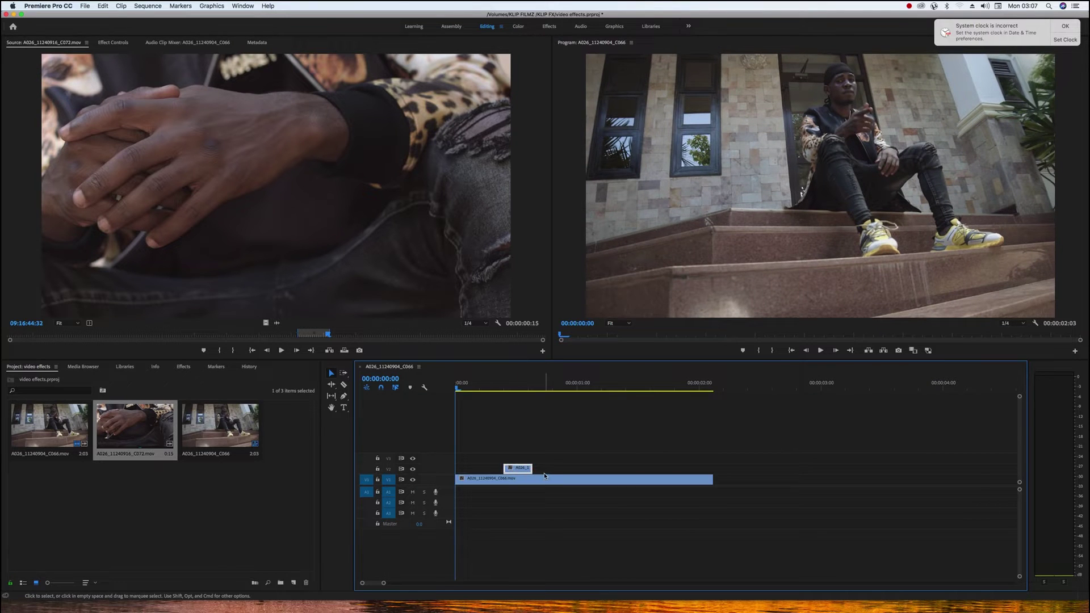
click(545, 476)
key(space)
Alt-drag two more copies of the hands clip further along V2
click(521, 470)
drag(521, 470, 612, 473)
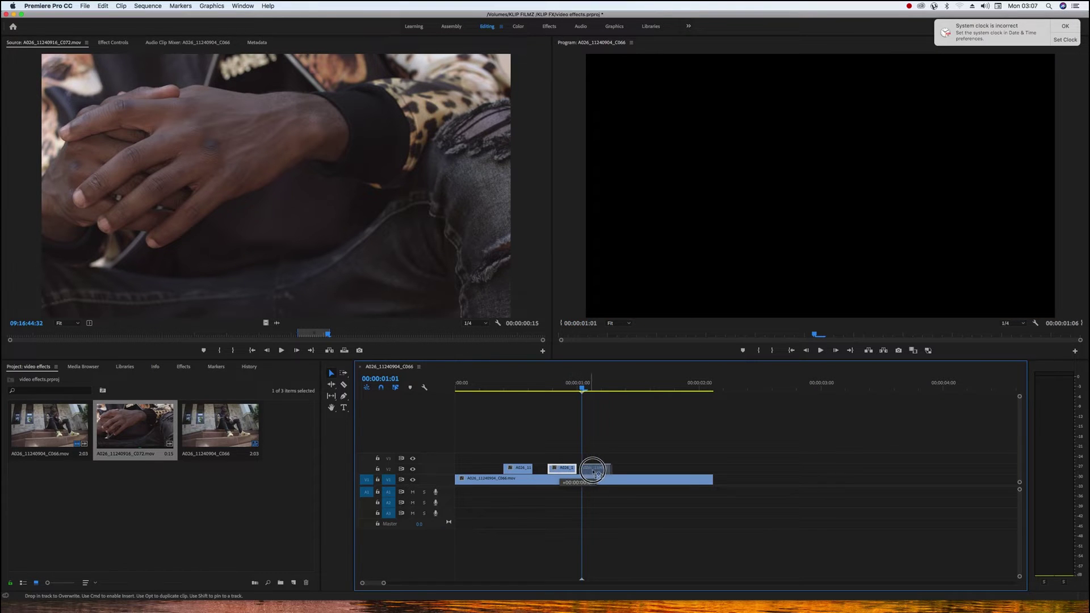
drag(605, 471, 605, 471)
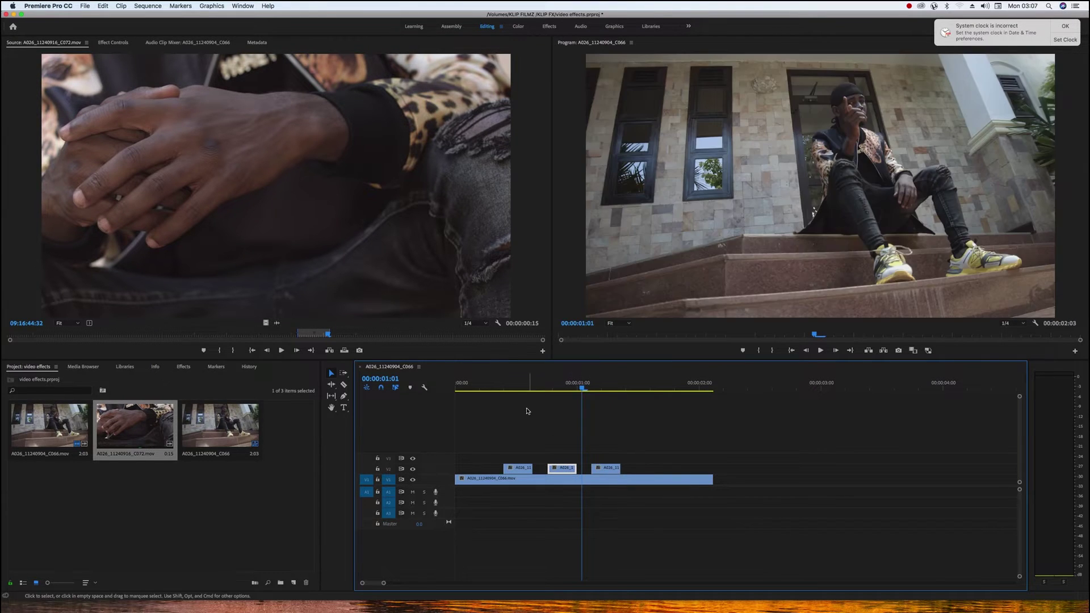
click(494, 390)
key(space)
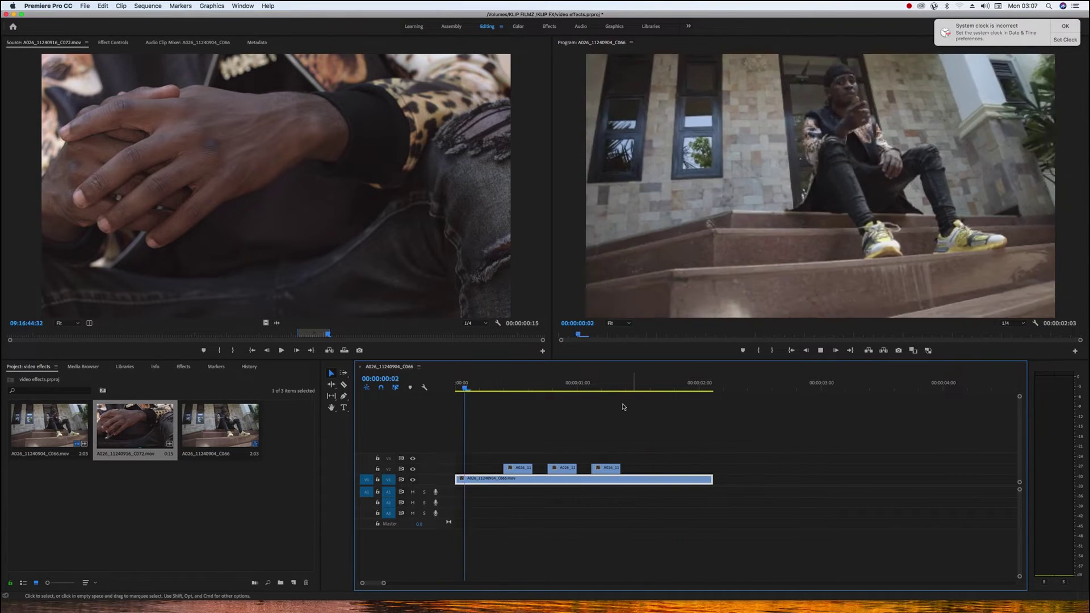
click(561, 338)
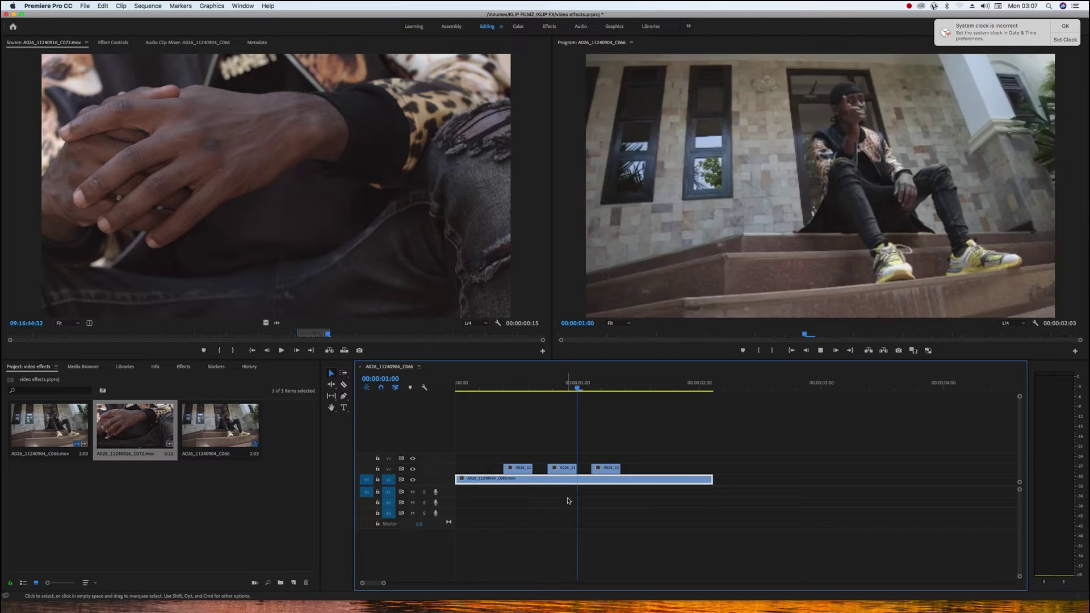
key(space)
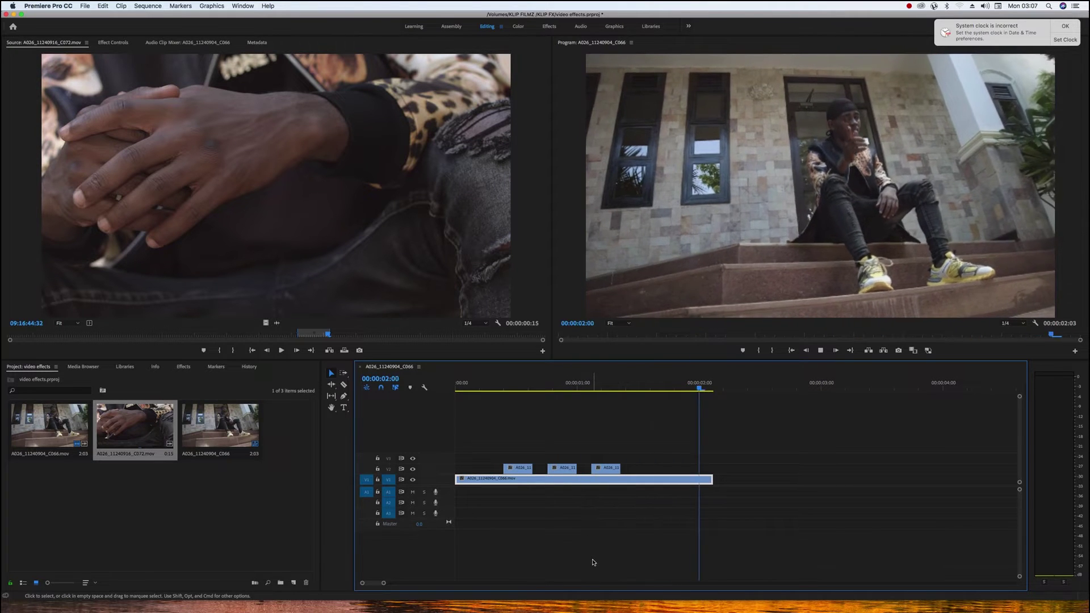
mouse_move(640, 385)
mouse_down()
mouse_move(548, 402)
mouse_move(514, 429)
mouse_move(597, 481)
mouse_up()
key(space)
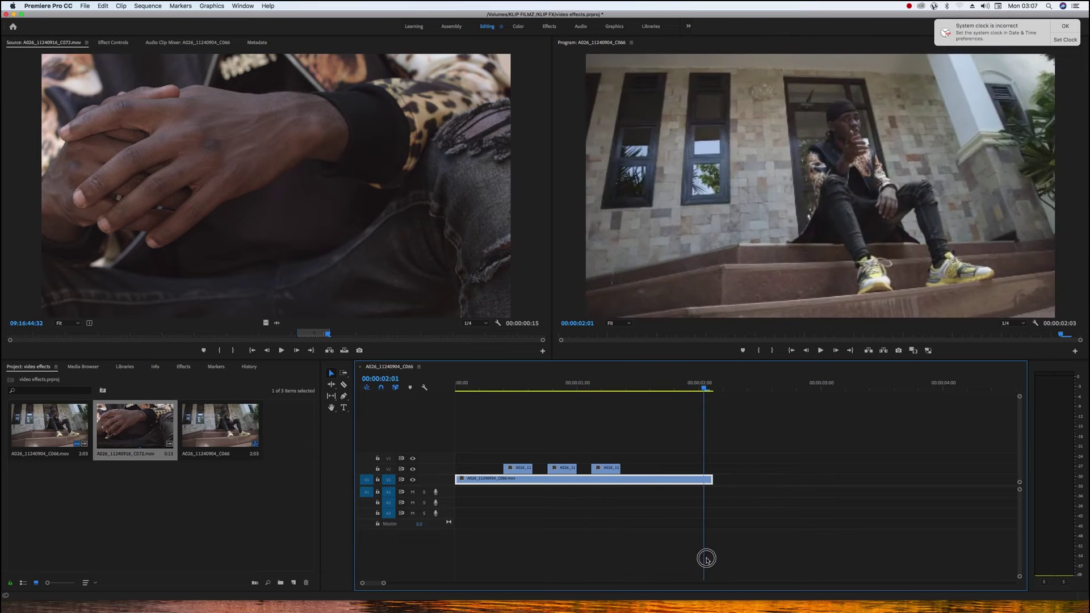
key(space)
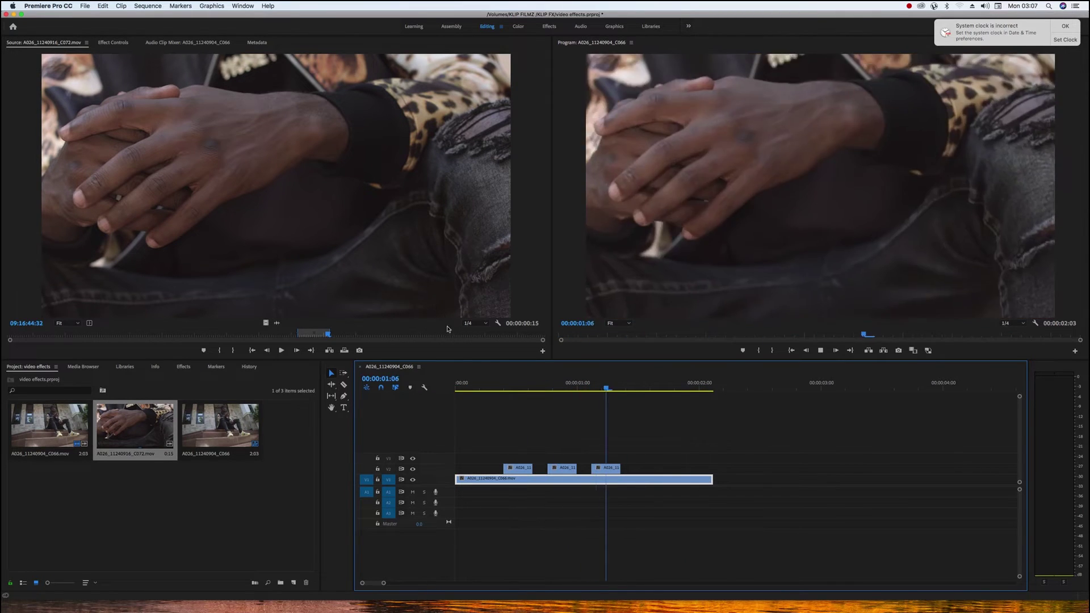
key(space)
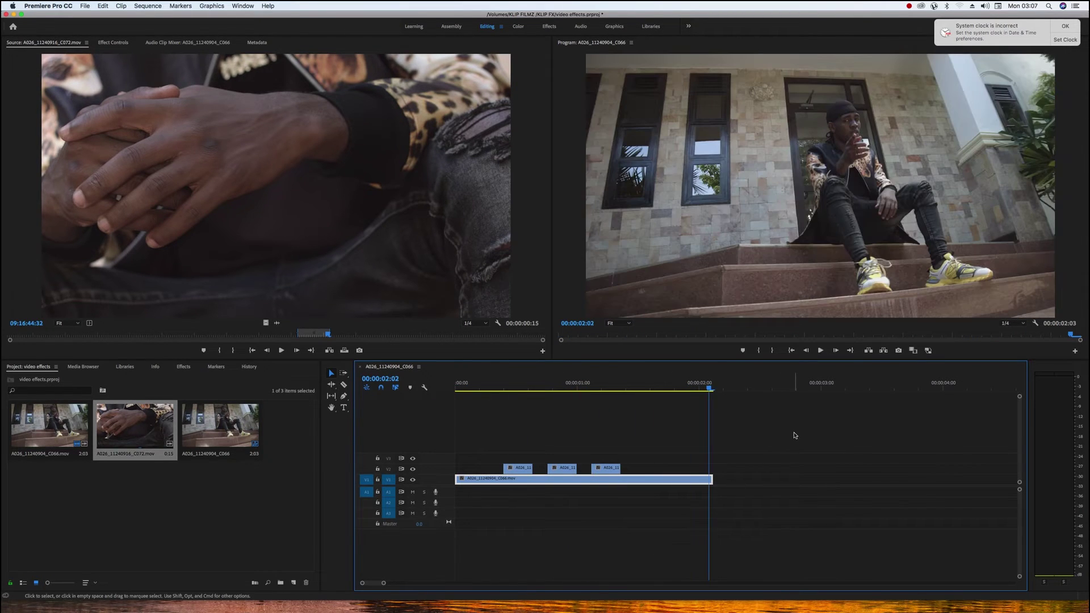
click(632, 43)
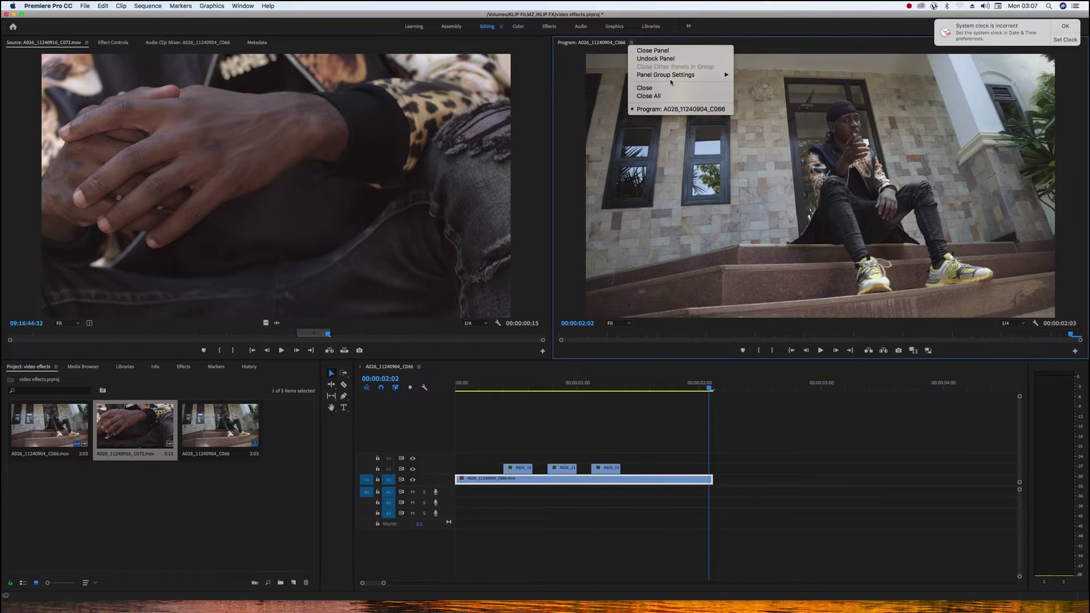
mouse_move(681, 77)
click(753, 92)
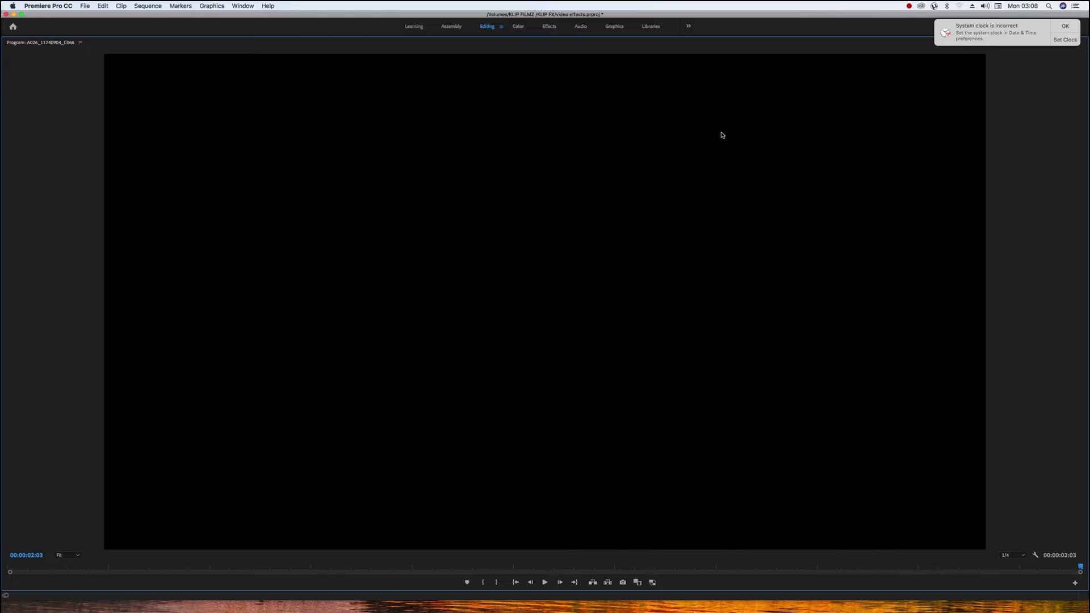
key(space)
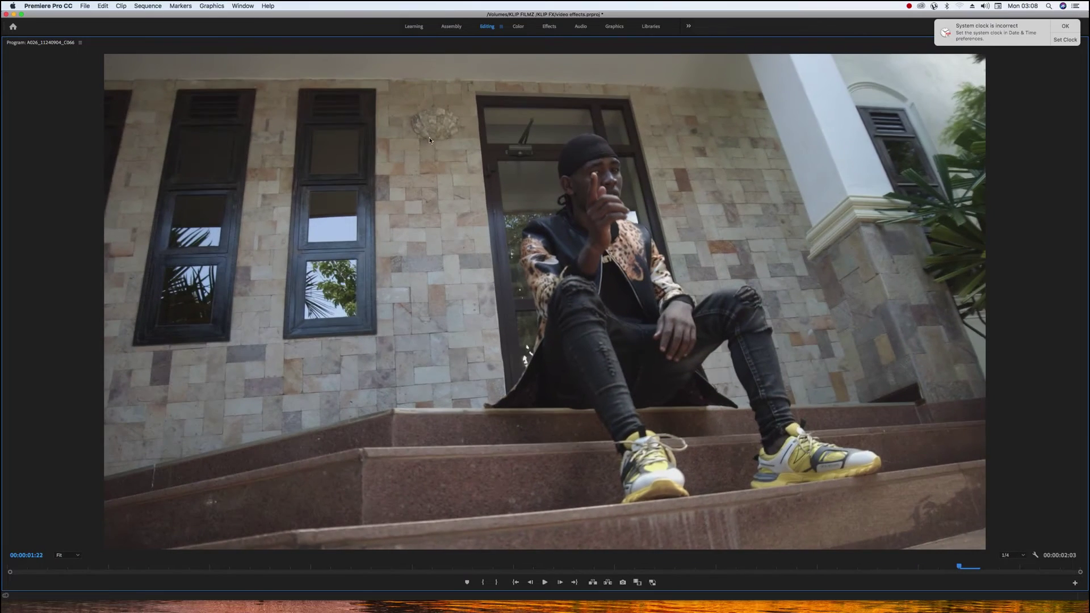
double_click(63, 43)
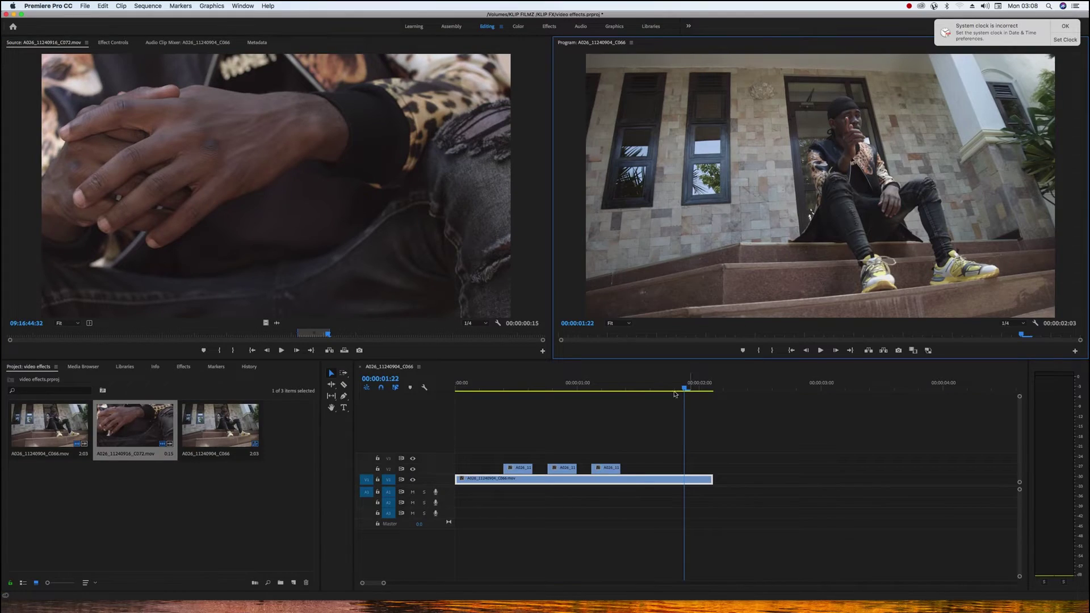
click(456, 388)
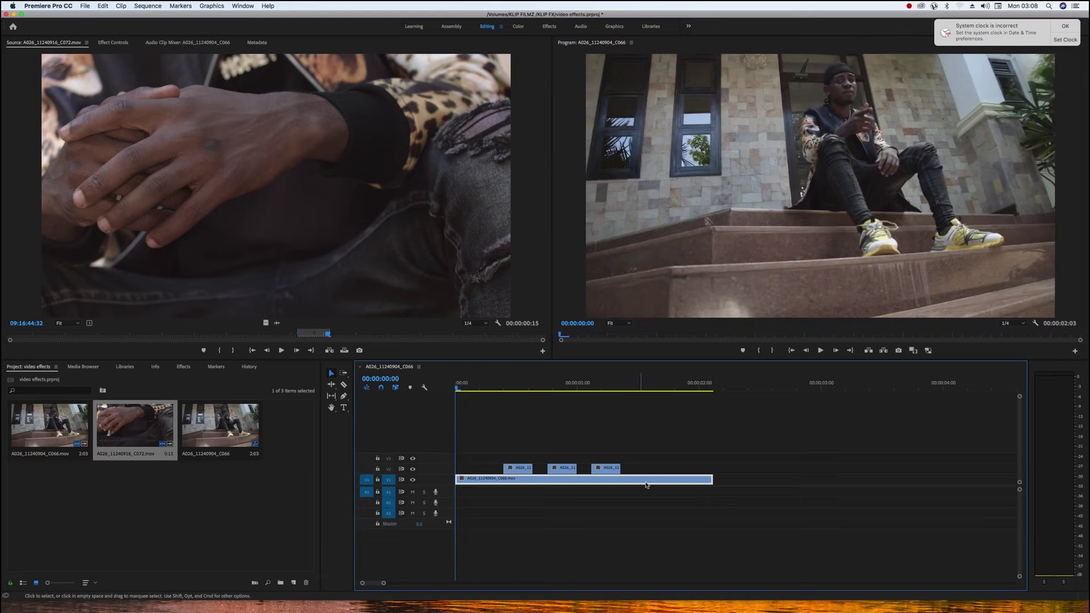
Razor the V1 wide shot at 00:00:00:13, 00:00:00:15, 00:00:00:18 and 00:00:00:19
drag(624, 462, 503, 471)
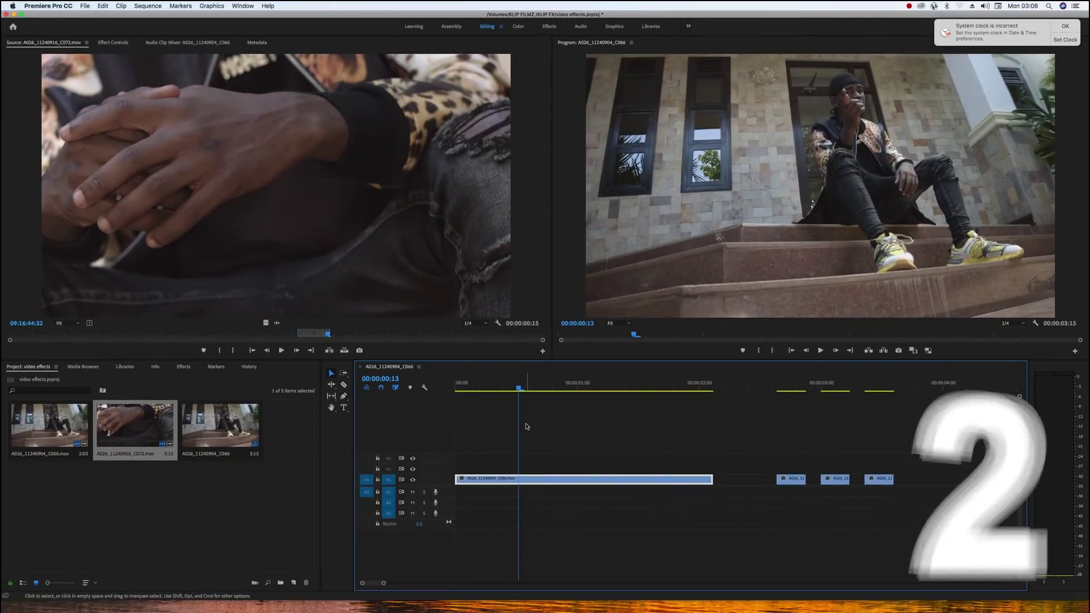
key(c)
click(518, 479)
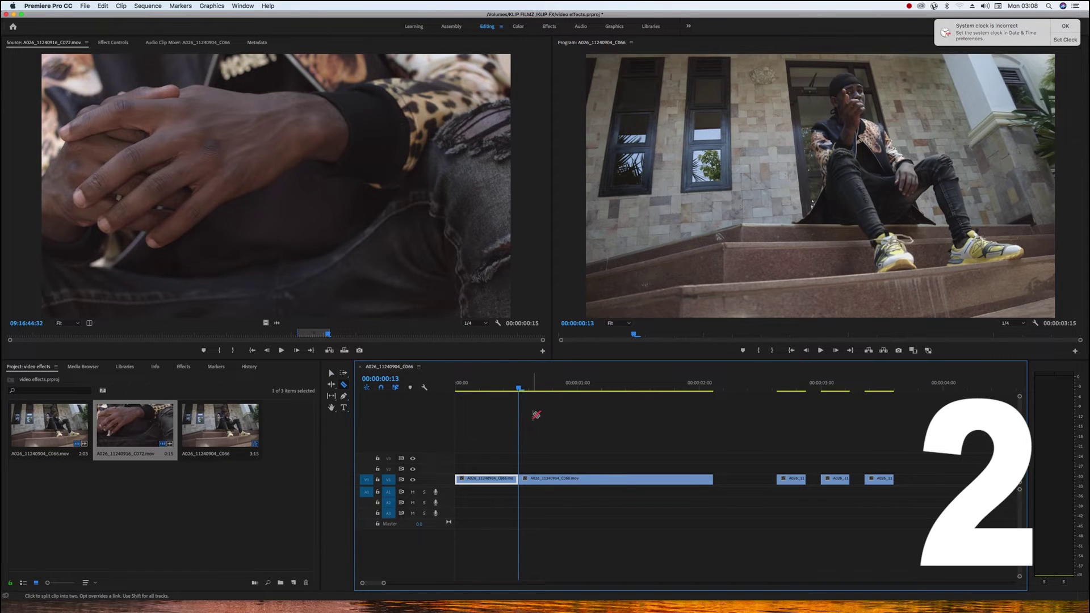
key(Right)
key(Right)
click(540, 479)
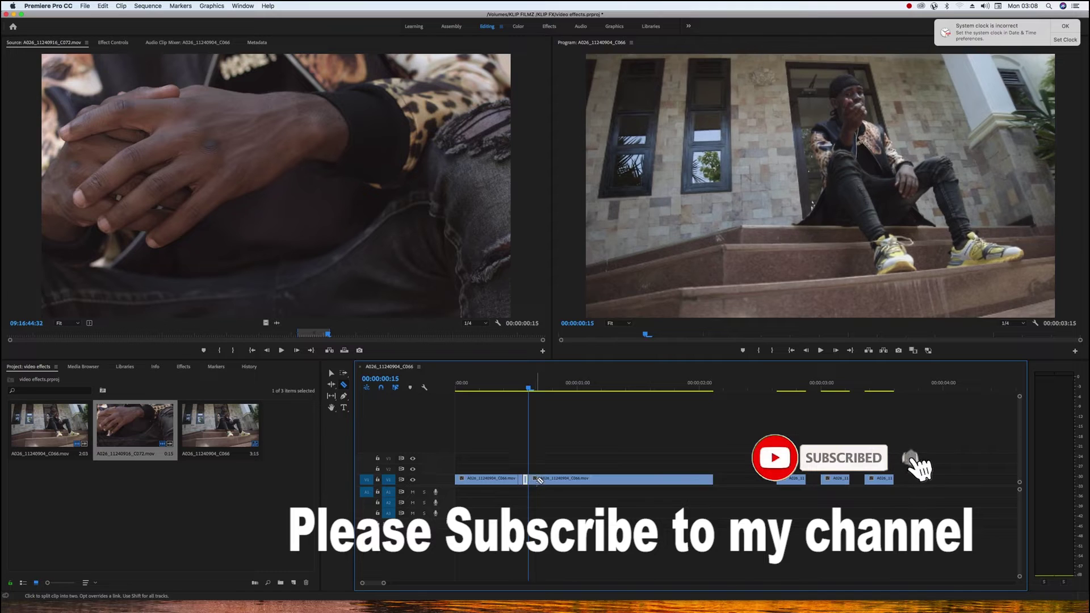
key(Right)
key(Right)
key(Right)
click(543, 479)
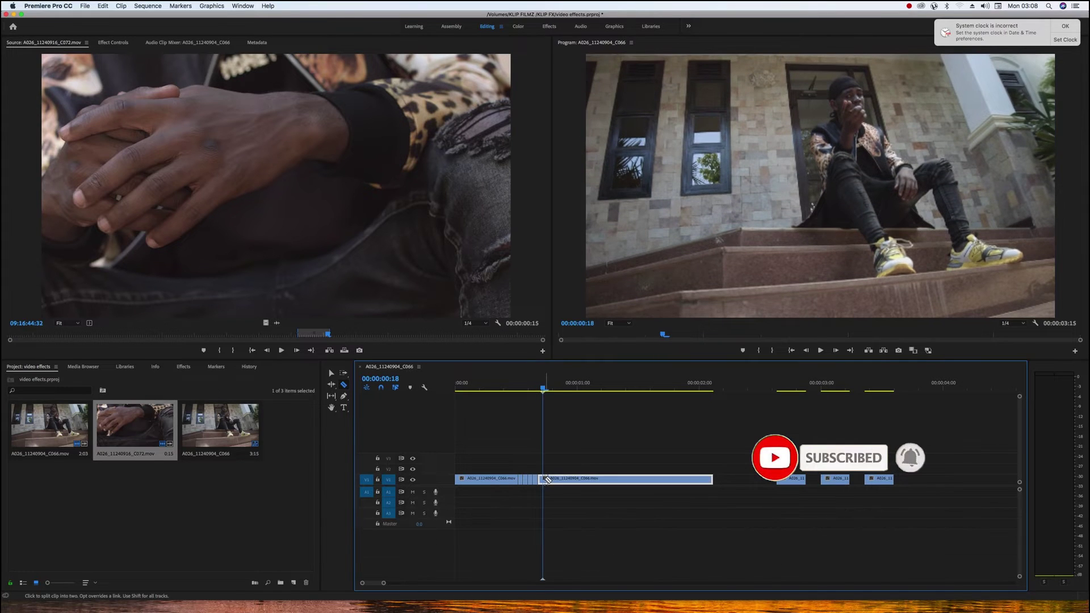
key(Right)
click(549, 479)
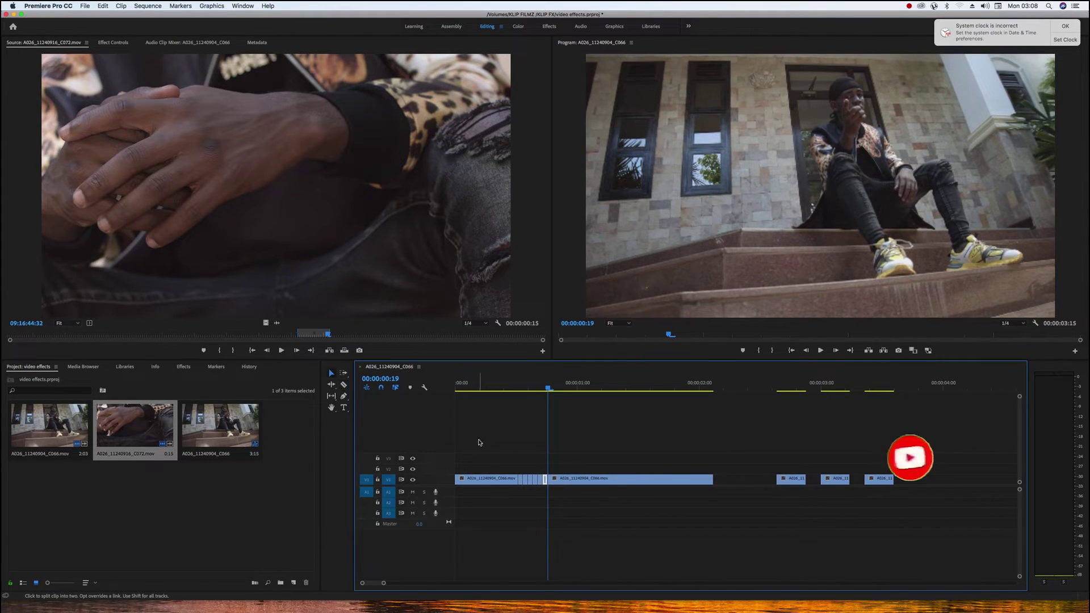
Split the following wide-shot piece one frame later at the playhead, then return to the start
key(v)
click(520, 482)
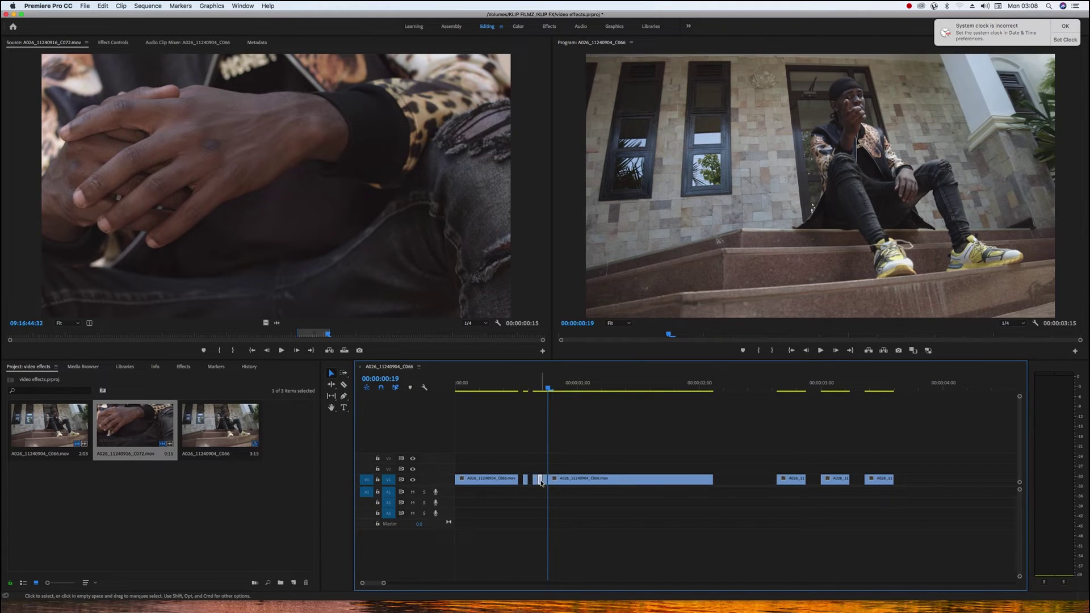
click(554, 478)
key(Right)
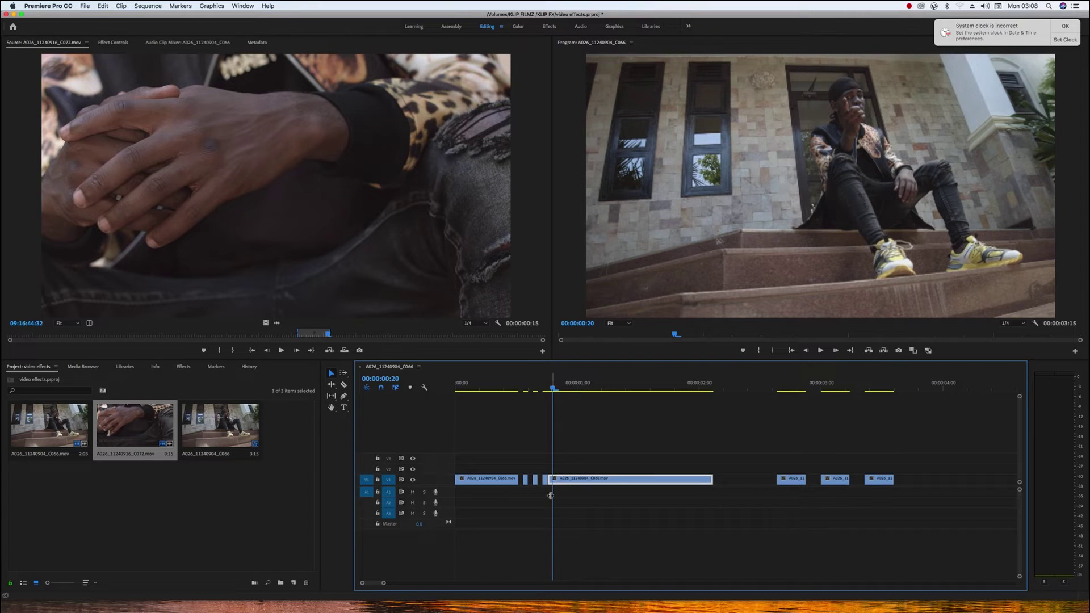
key(super+k)
click(549, 482)
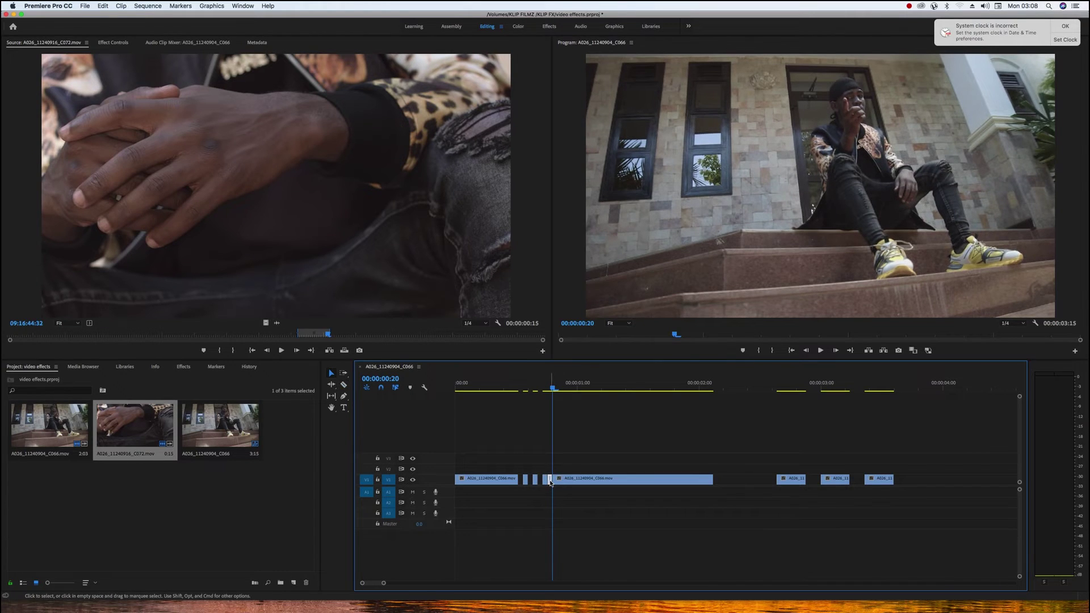
key(Home)
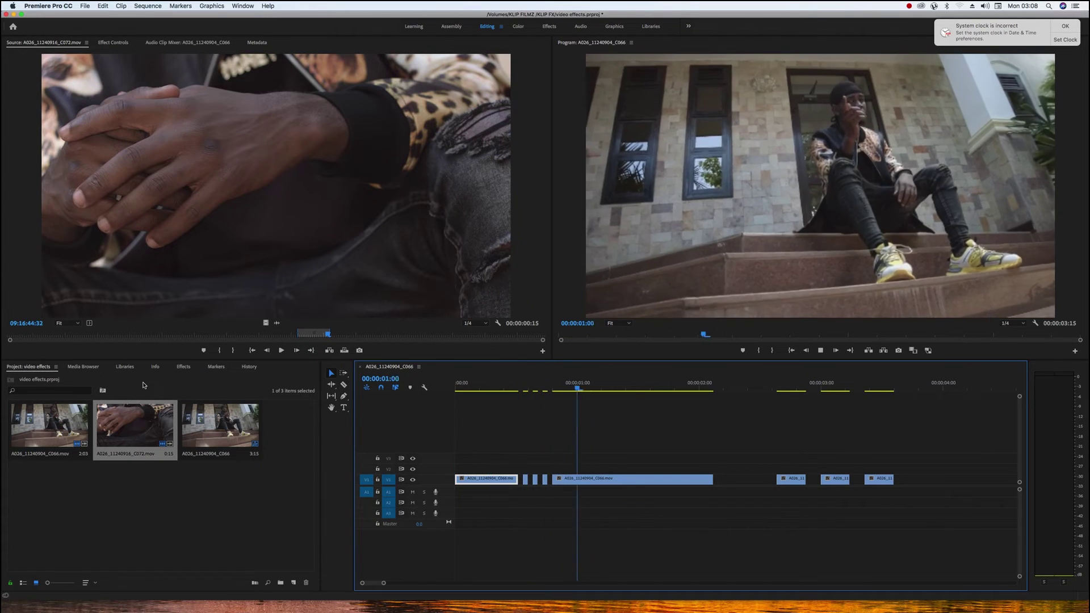
key(space)
key(Home)
key(space)
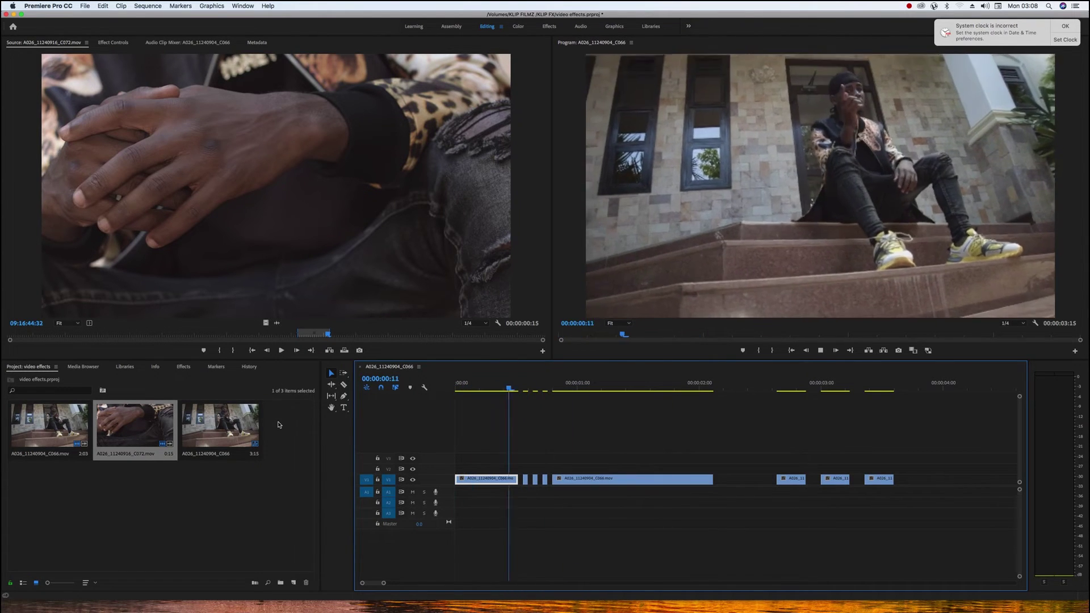
key(space)
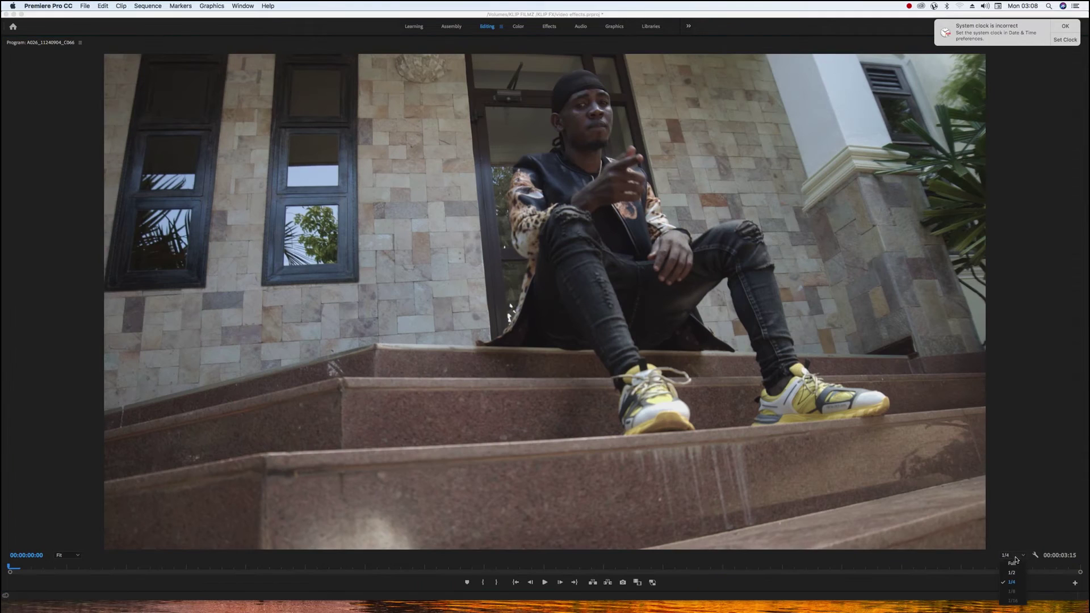
key(space)
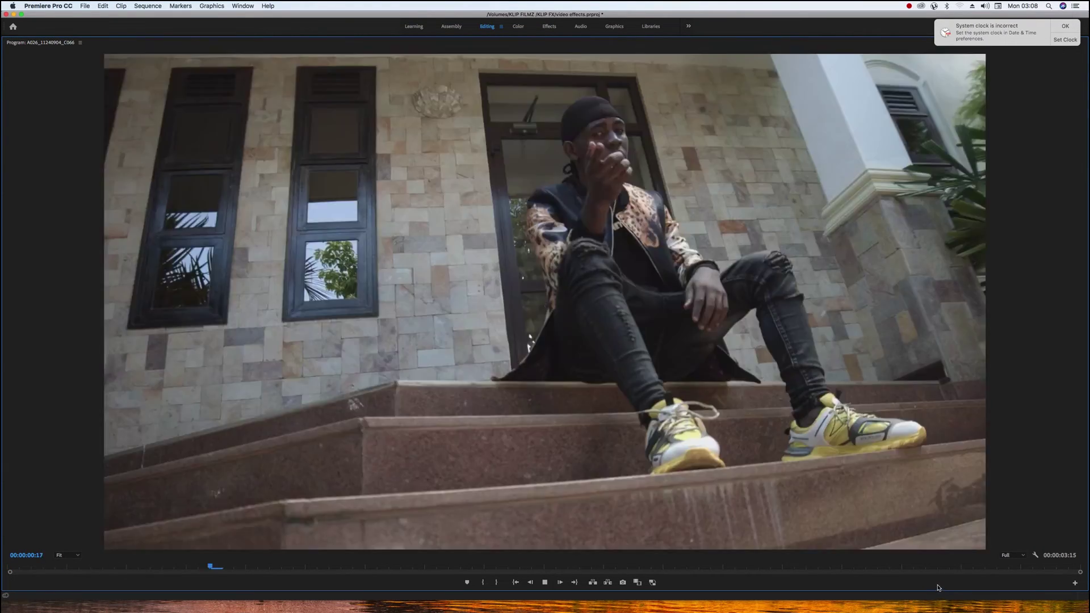
key(space)
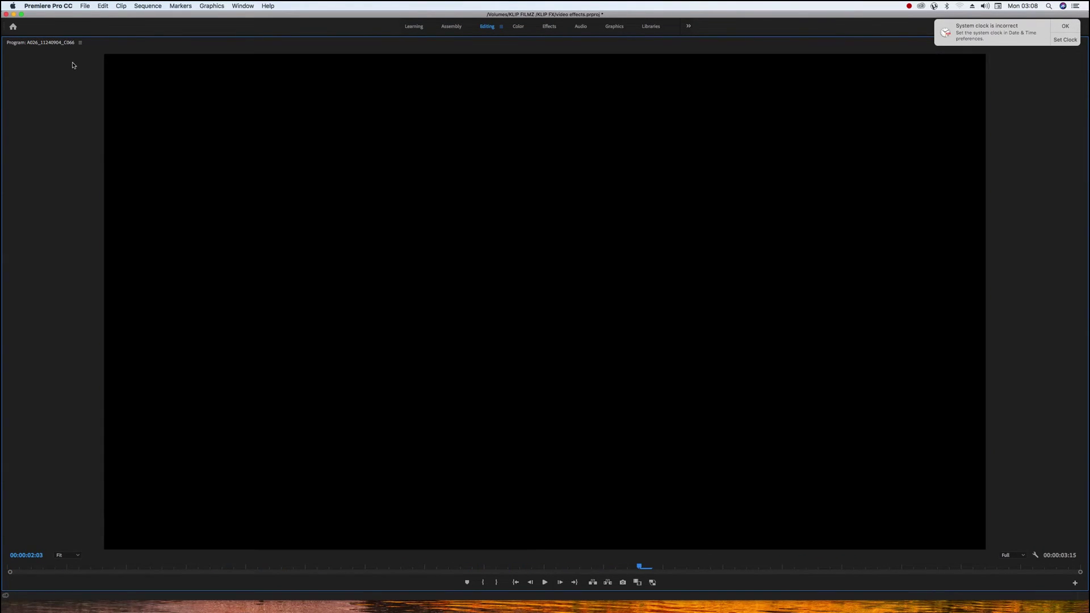
key(grave)
drag(574, 383, 480, 388)
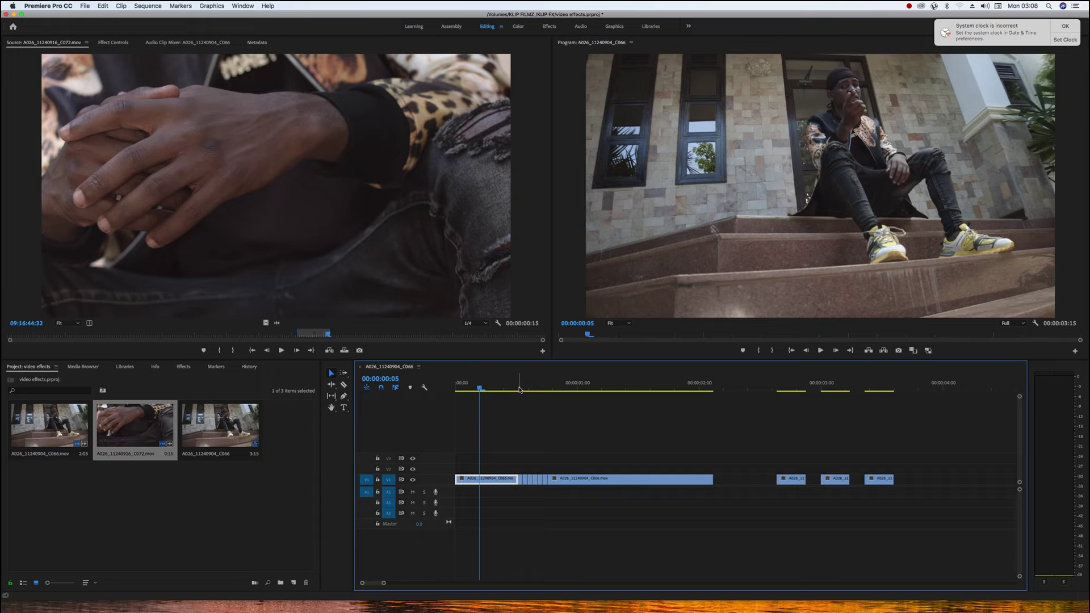
Park the playhead in the short opening piece and show its Effect Controls
click(531, 477)
click(540, 388)
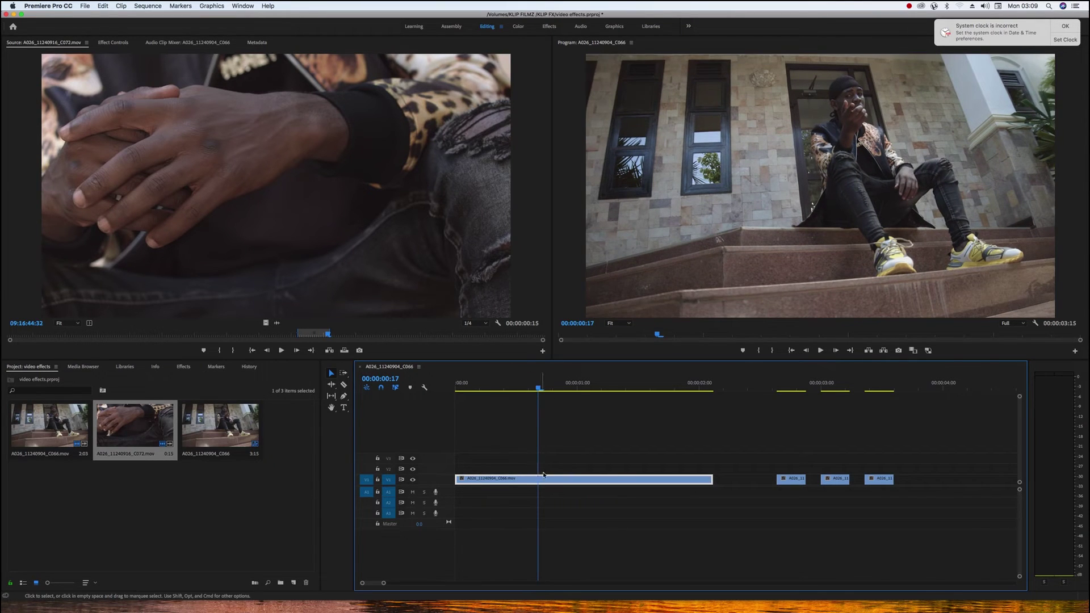
click(463, 388)
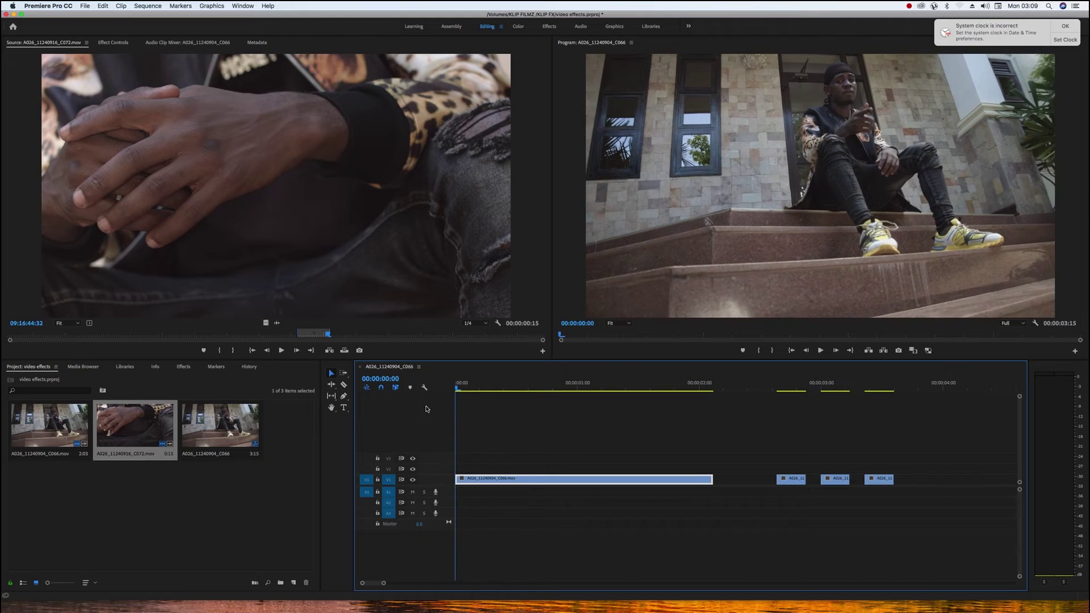
key(space)
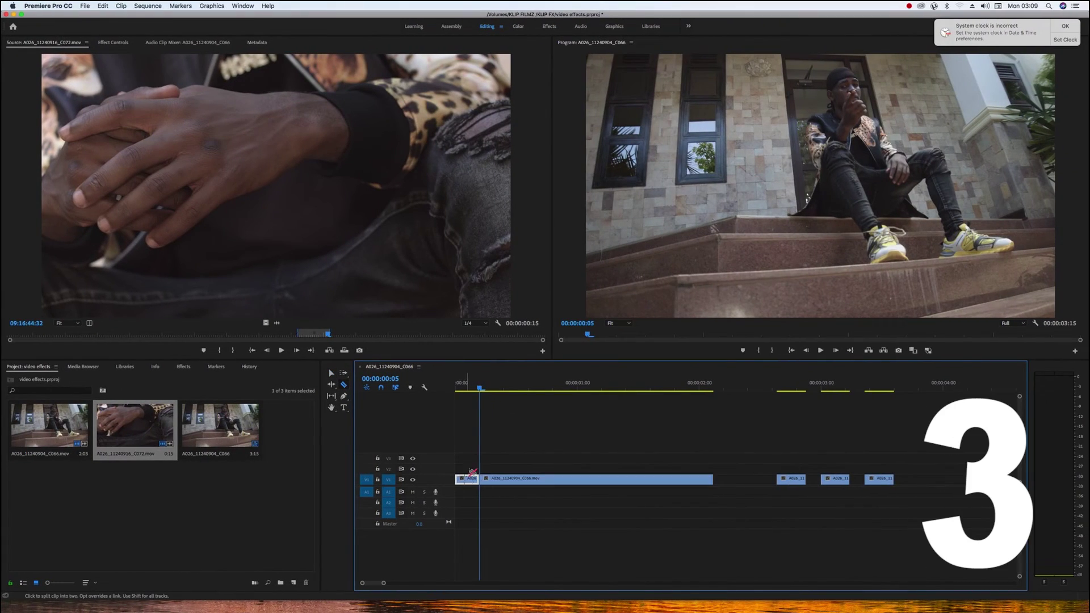
click(465, 388)
key(v)
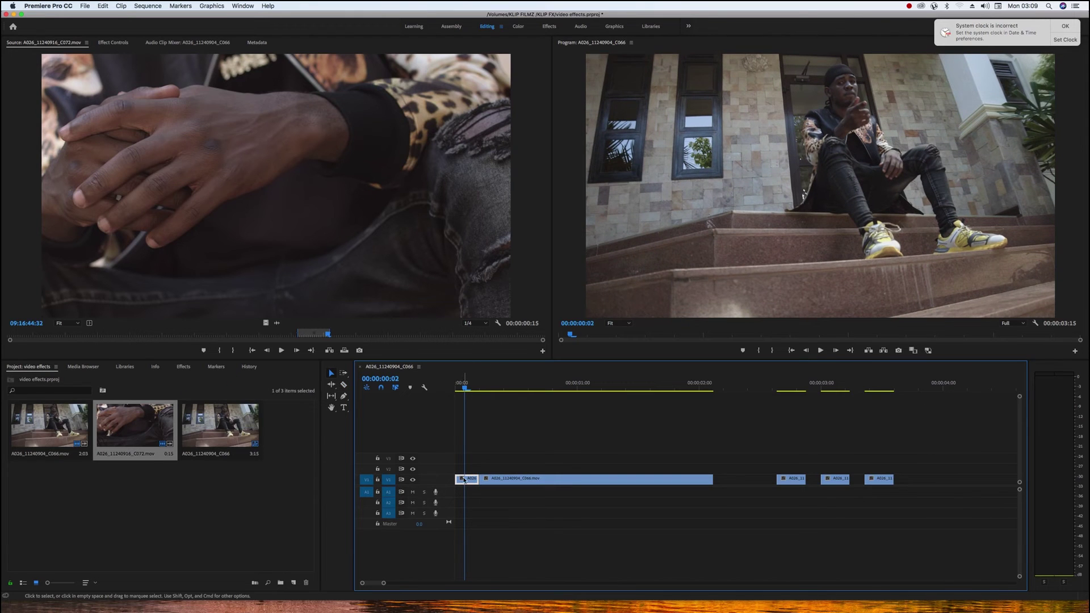
click(117, 43)
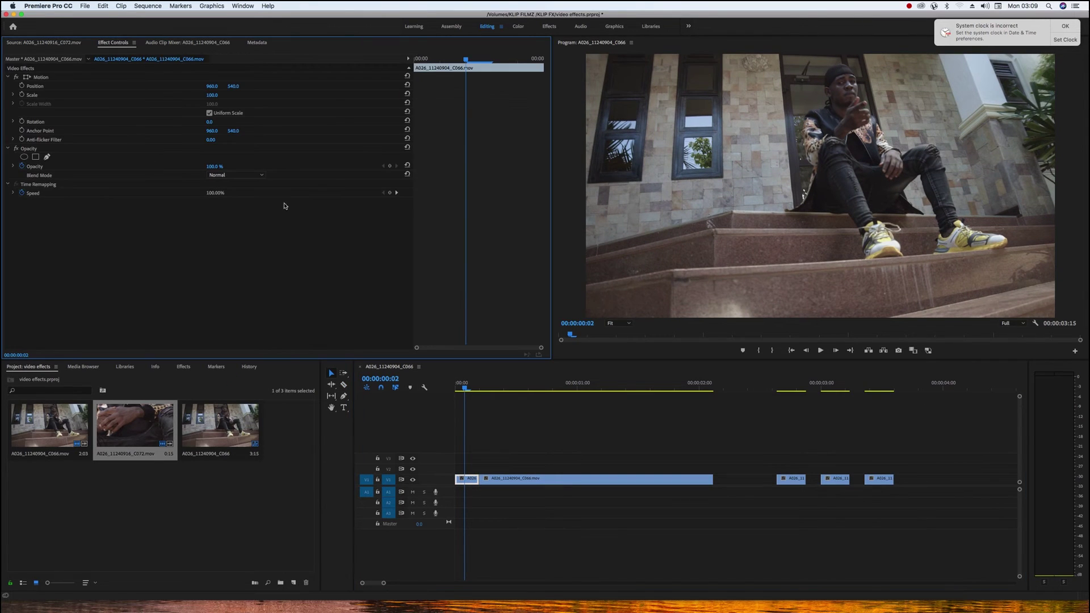
Add a Scale keyframe at the piece's first frame and raise Scale to 710
click(22, 94)
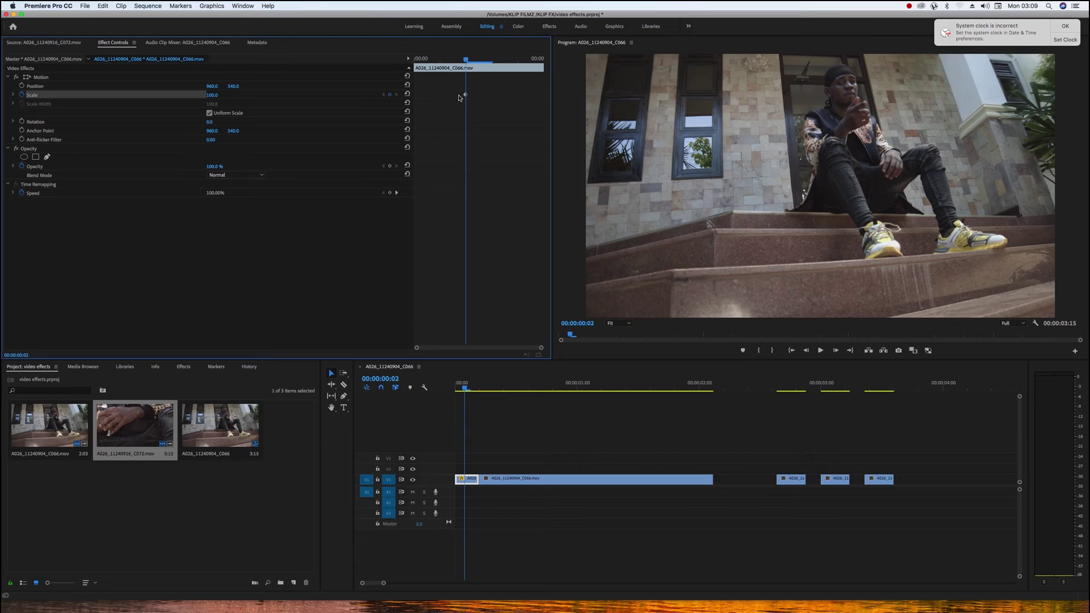
drag(465, 95, 417, 104)
drag(481, 109, 470, 109)
click(243, 106)
drag(212, 95, 487, 110)
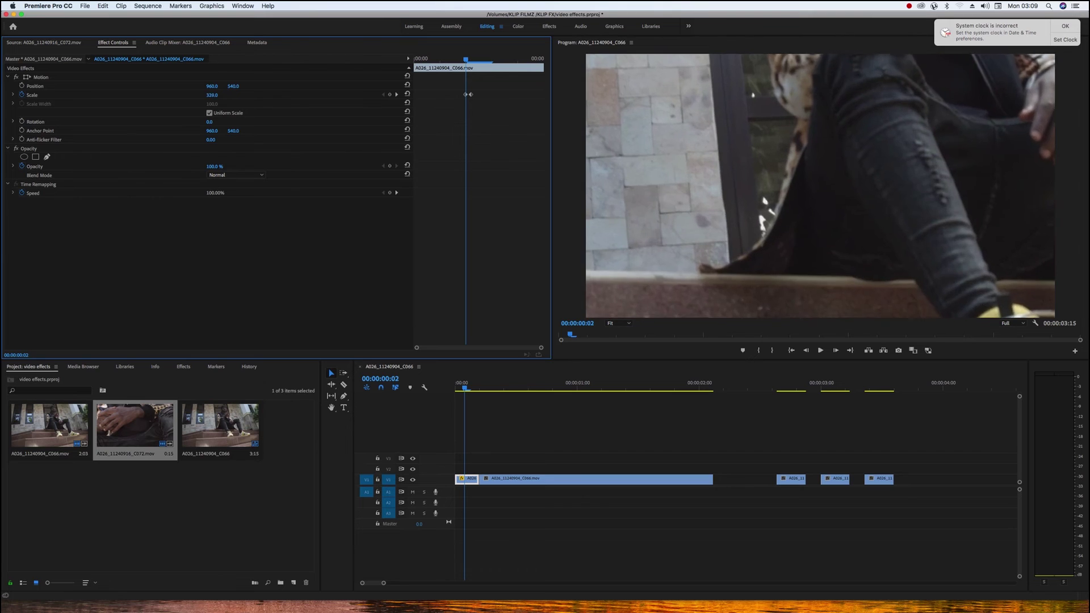
Correct the stray keyframe change and set Scale back to 100 at 00:00:00:13
click(466, 95)
key(Delete)
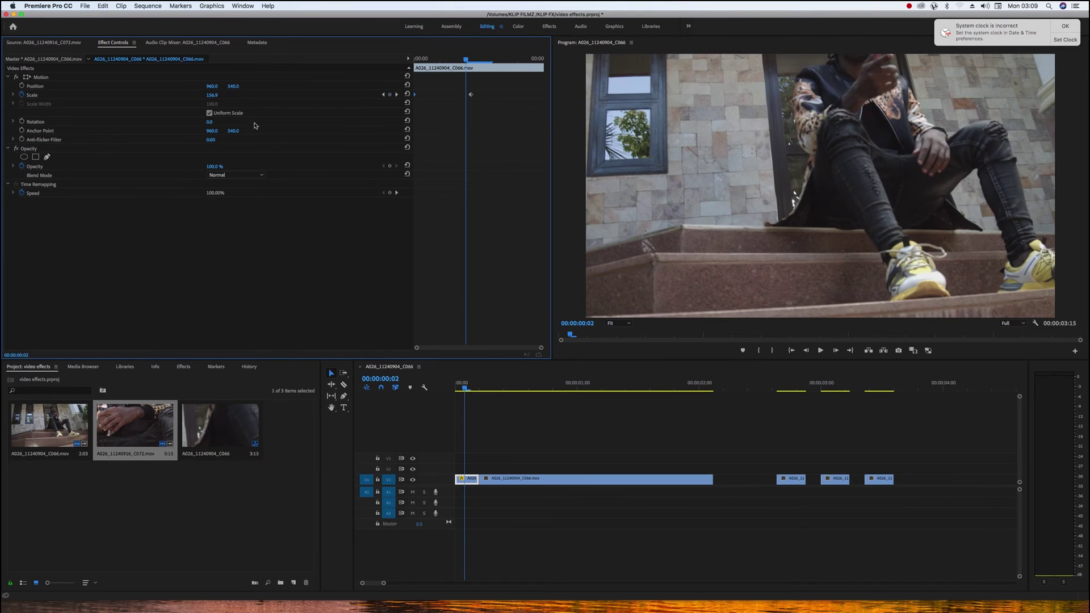
key(ctrl+z)
key(Home)
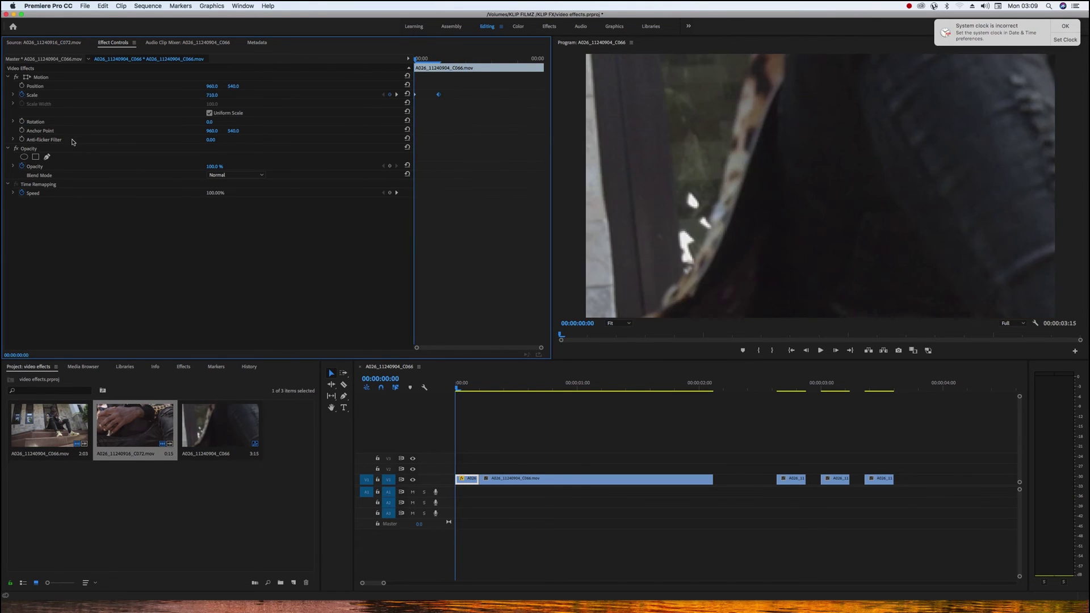
key(ctrl+z)
key(space)
key(space)
click(471, 478)
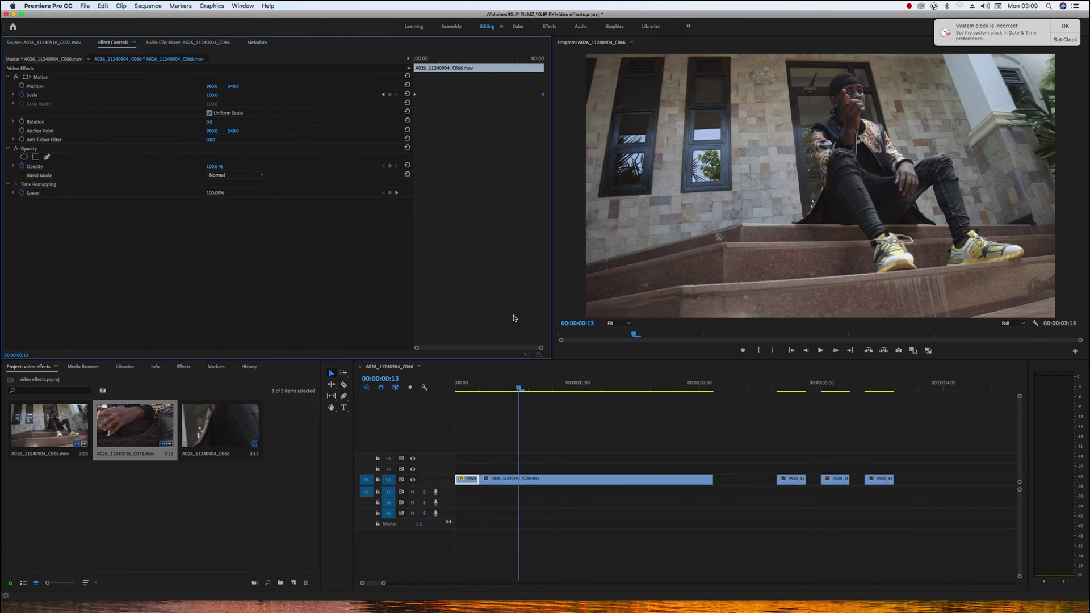
Replay the zoom punch several times from the start, then minimize the Premiere window
key(Home)
key(space)
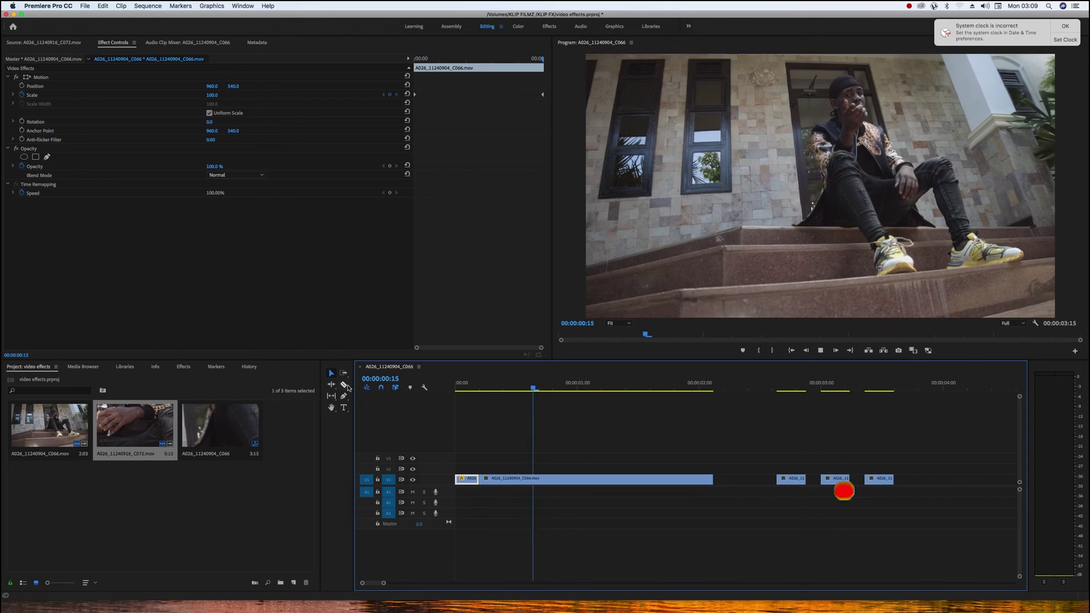
key(space)
key(Home)
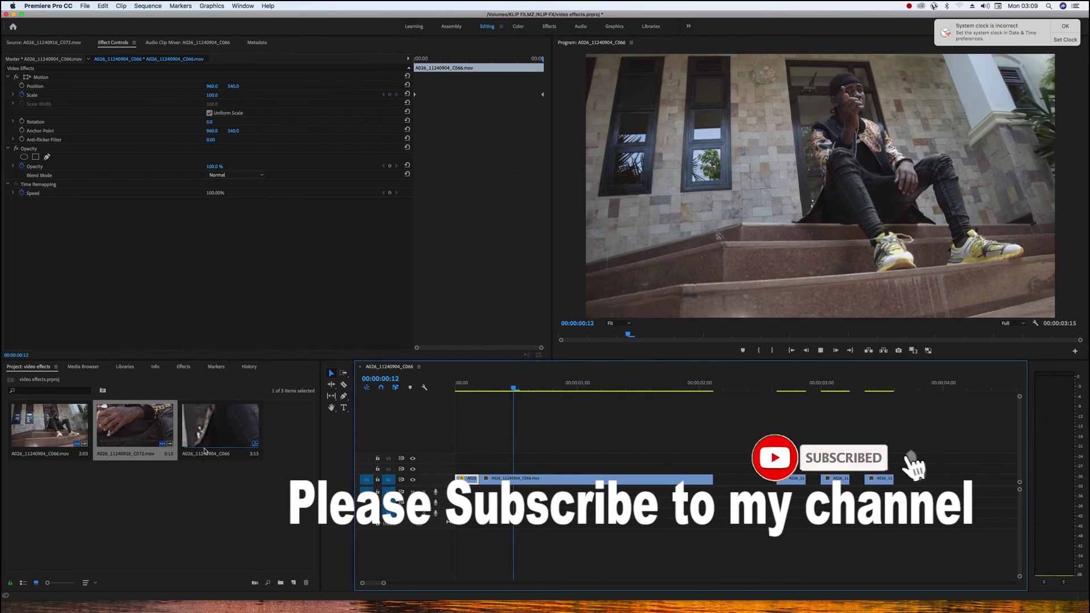
key(space)
key(Home)
key(space)
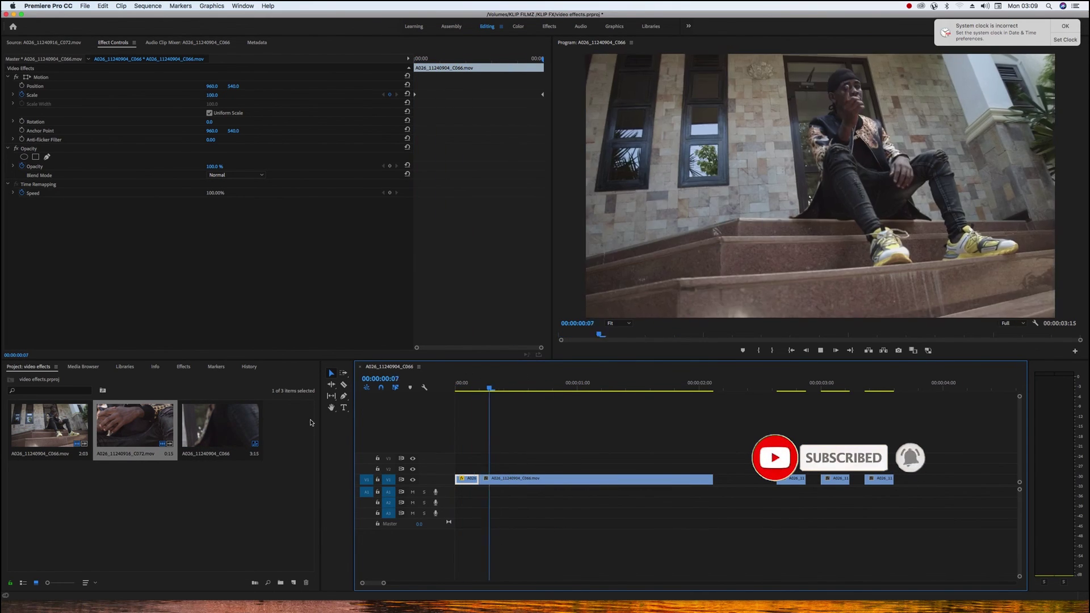
key(space)
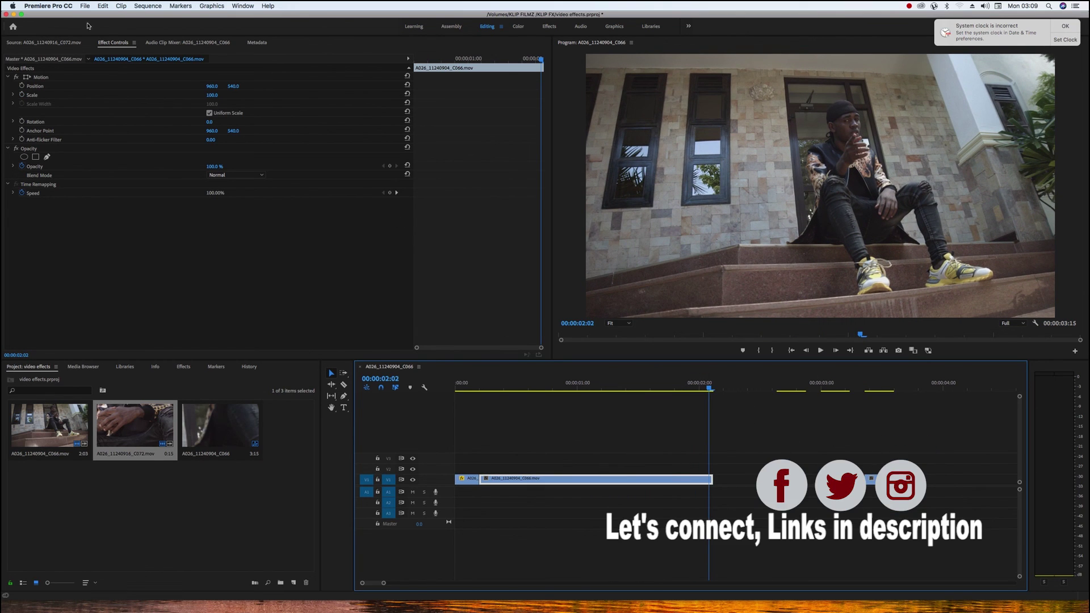
click(13, 15)
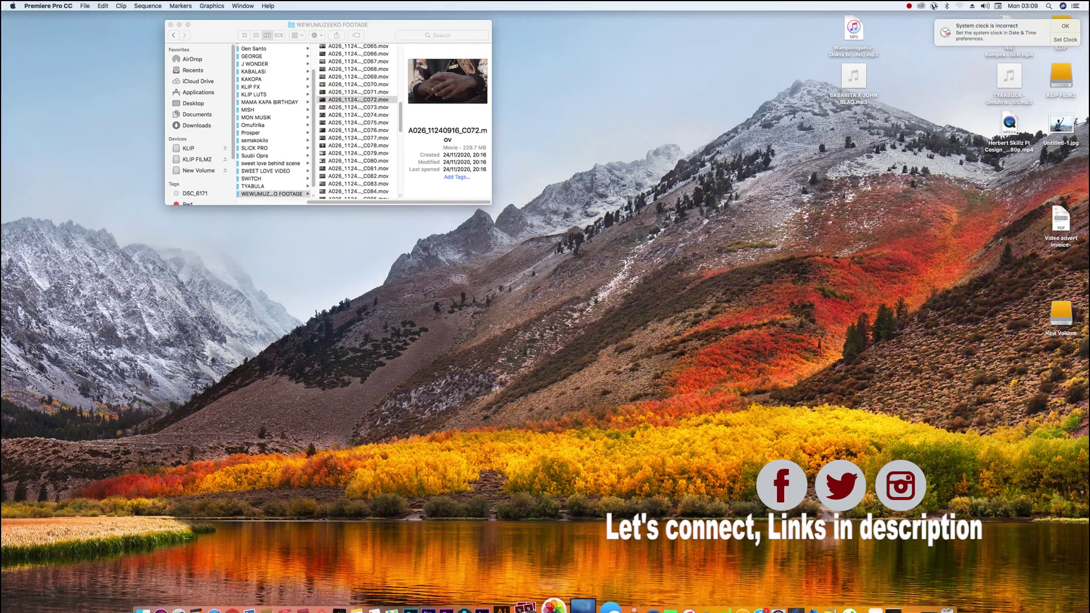
mouse_move(514, 599)
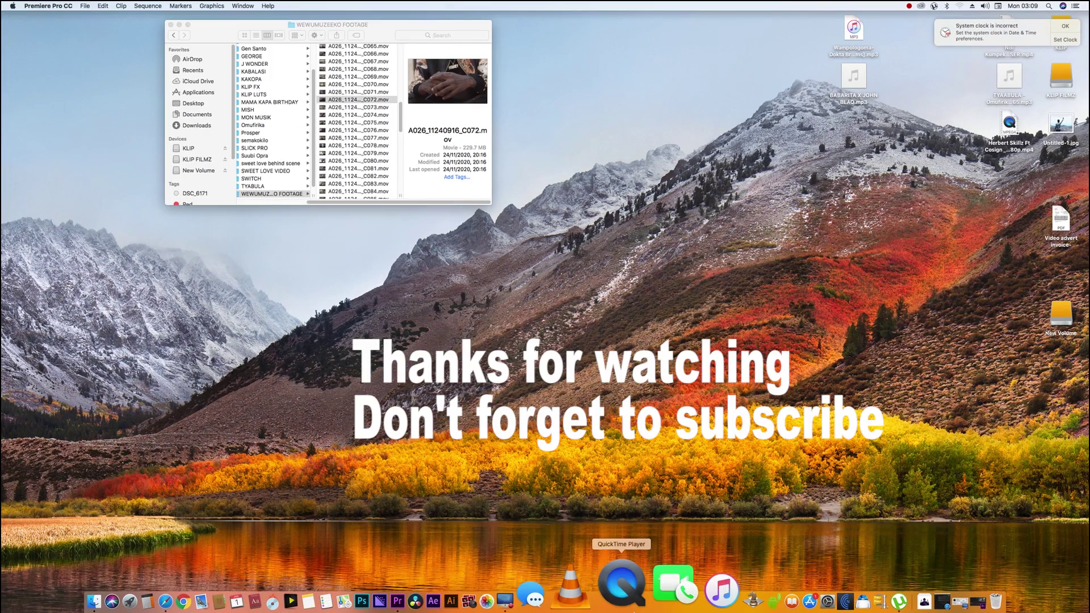